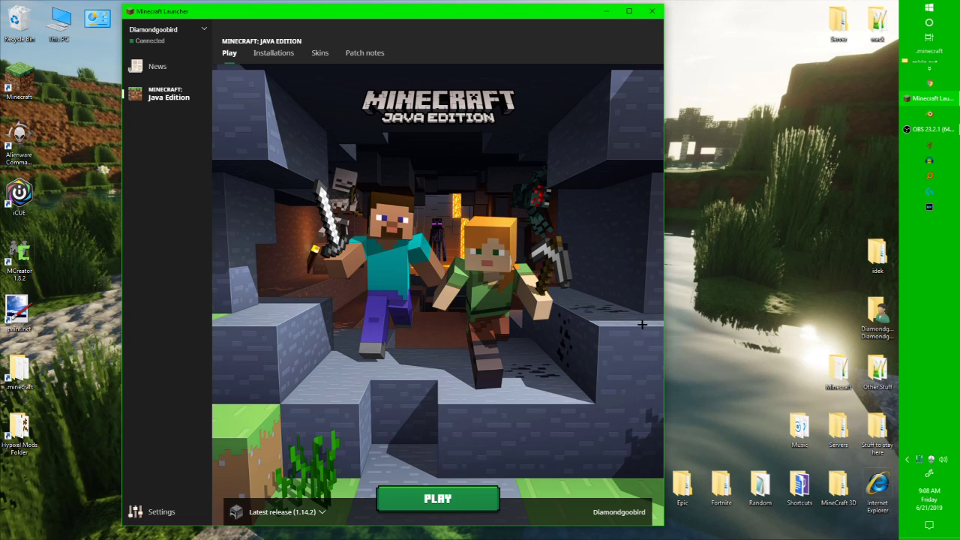
Step: Download the server file for the Latest release (1.14.2) installation and keep the flagged server (4).jar
click(280, 60)
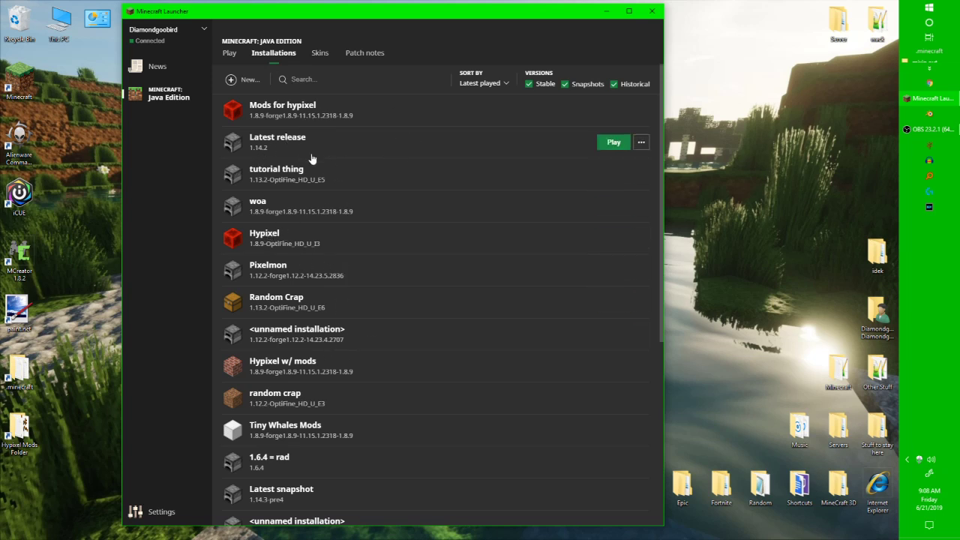
click(382, 154)
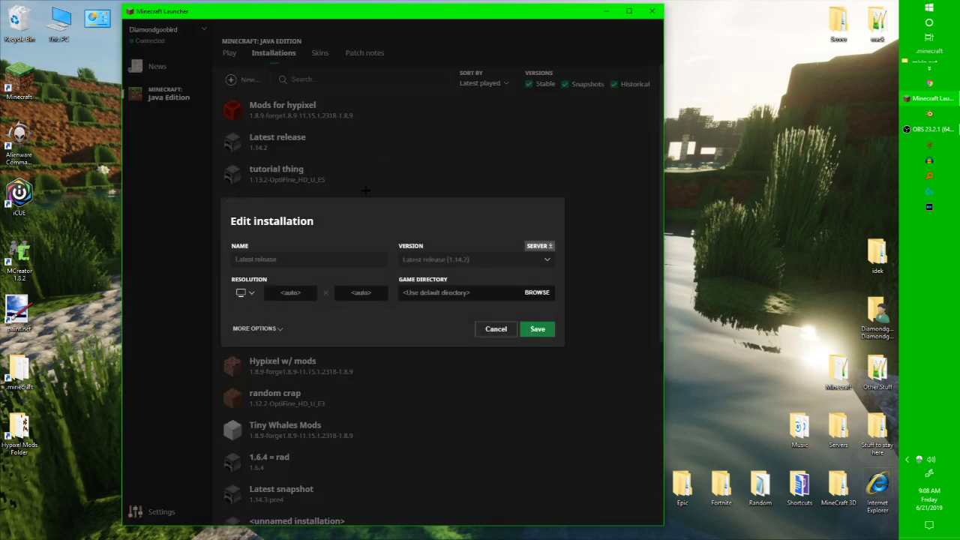
click(540, 247)
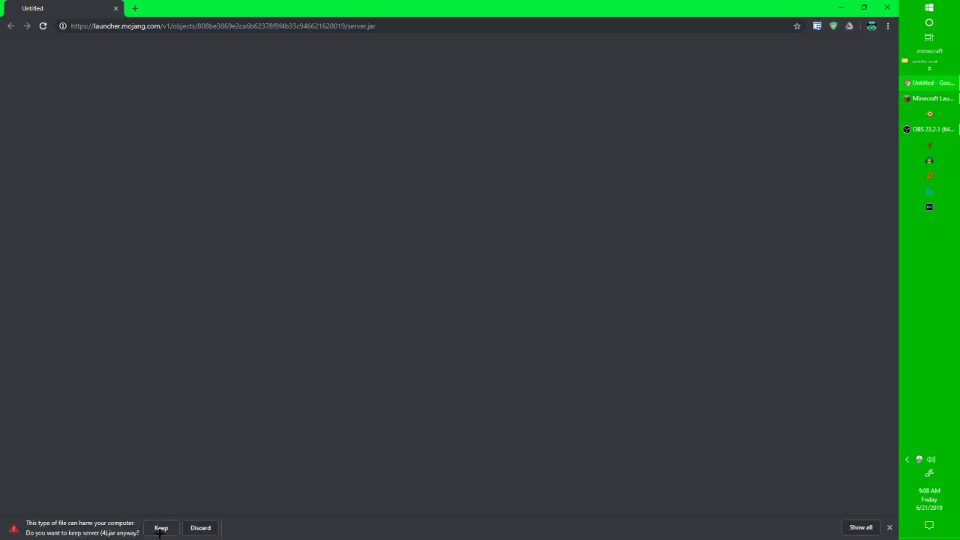
click(156, 530)
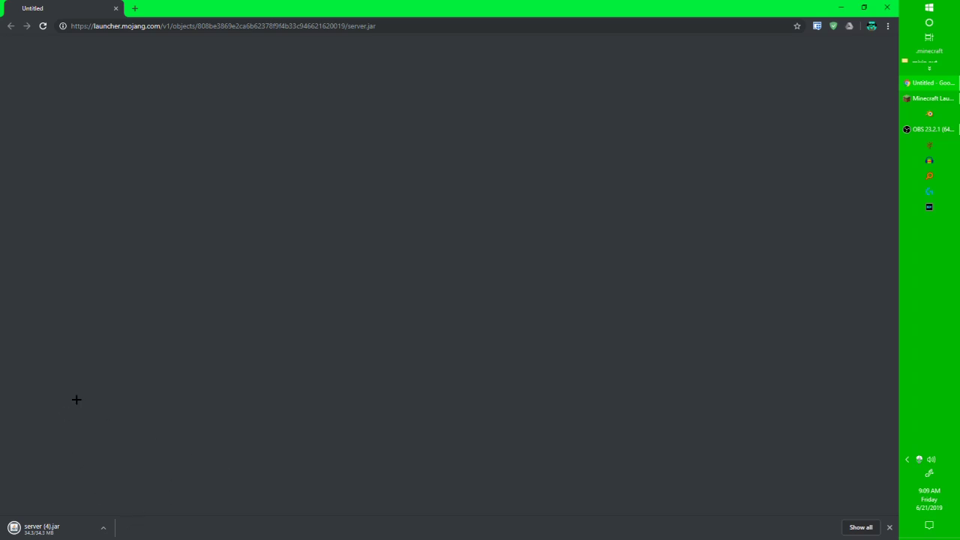
Step: Minimize the browser and launcher and create a desktop folder named "Server Tutorial"
click(840, 7)
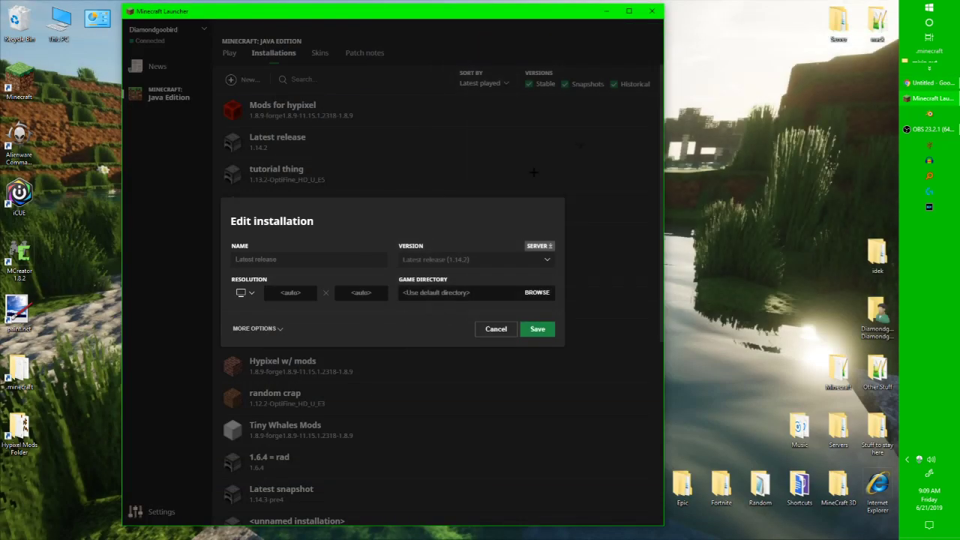
click(609, 8)
right_click(443, 191)
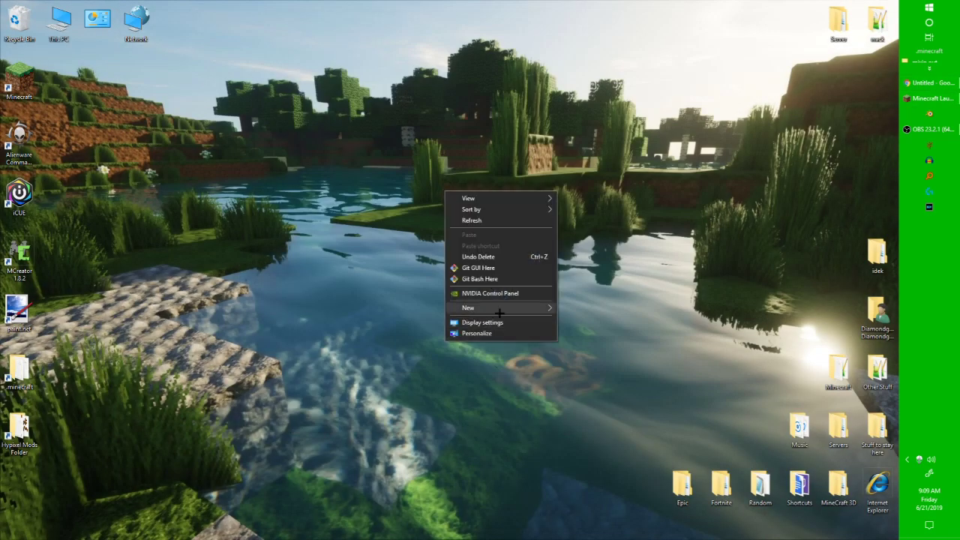
click(584, 309)
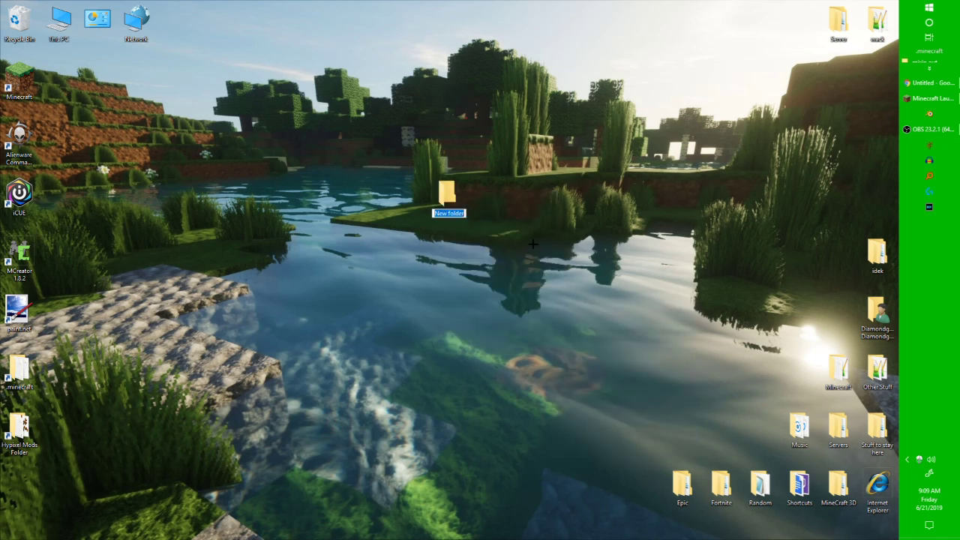
text(server Tutorial)
key(Return)
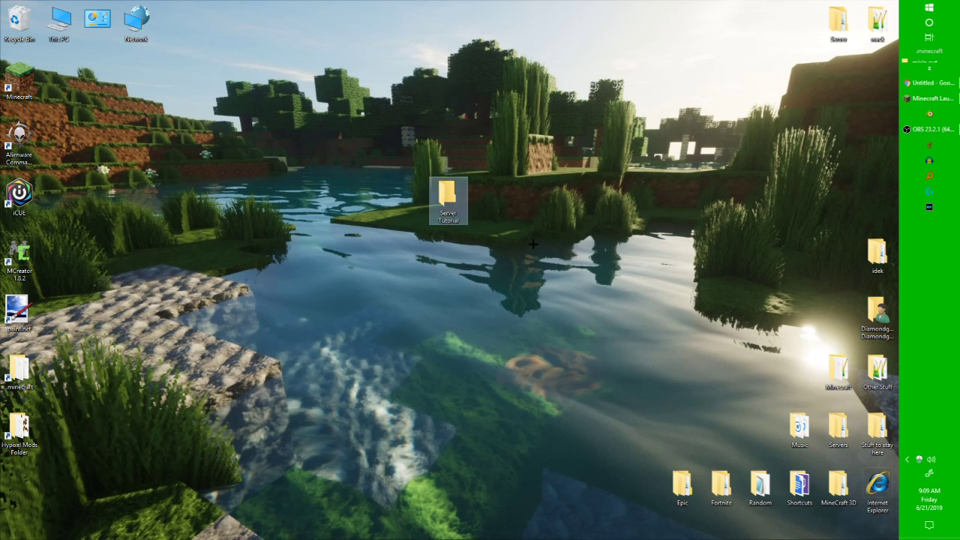
Step: Move the Server Tutorial folder beside the Network icon on the desktop and open it
drag(519, 273, 384, 131)
drag(457, 213, 176, 24)
double_click(174, 24)
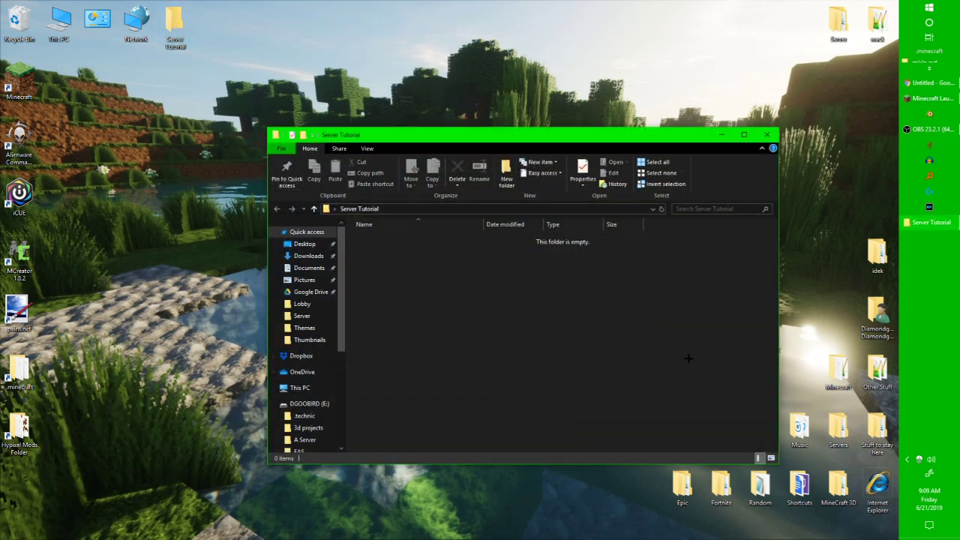
Step: Switch to Chrome and try to show the downloaded server (4).jar in its folder
click(940, 83)
click(102, 528)
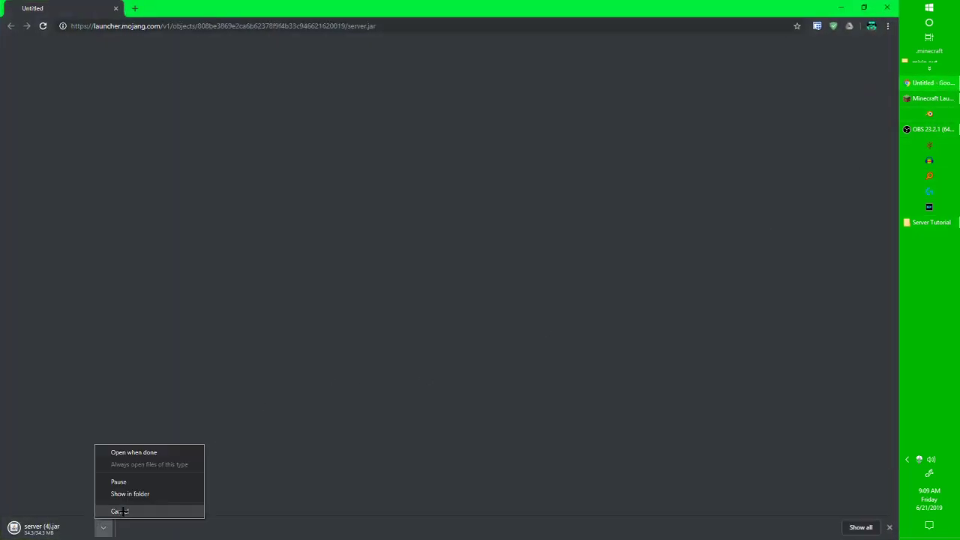
click(126, 493)
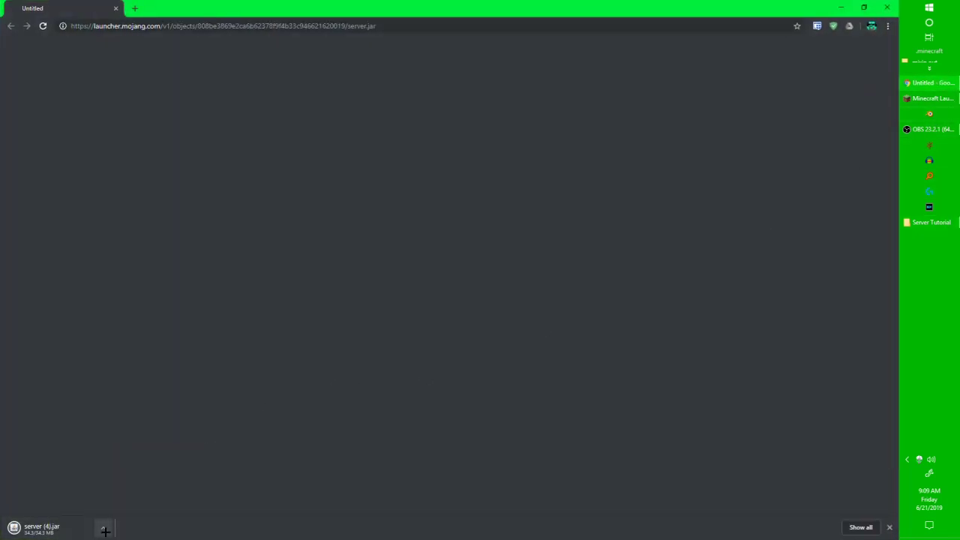
click(103, 529)
click(122, 492)
key(super)
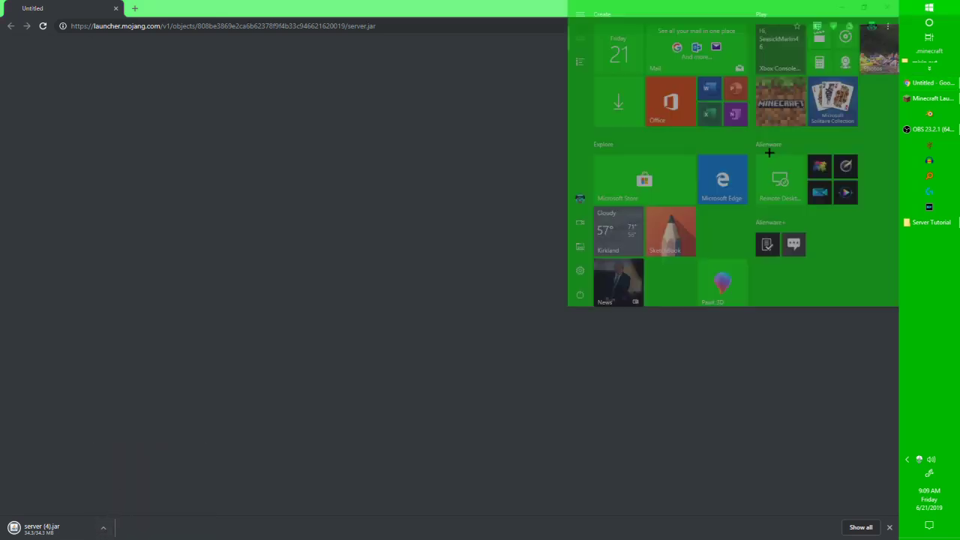
click(315, 425)
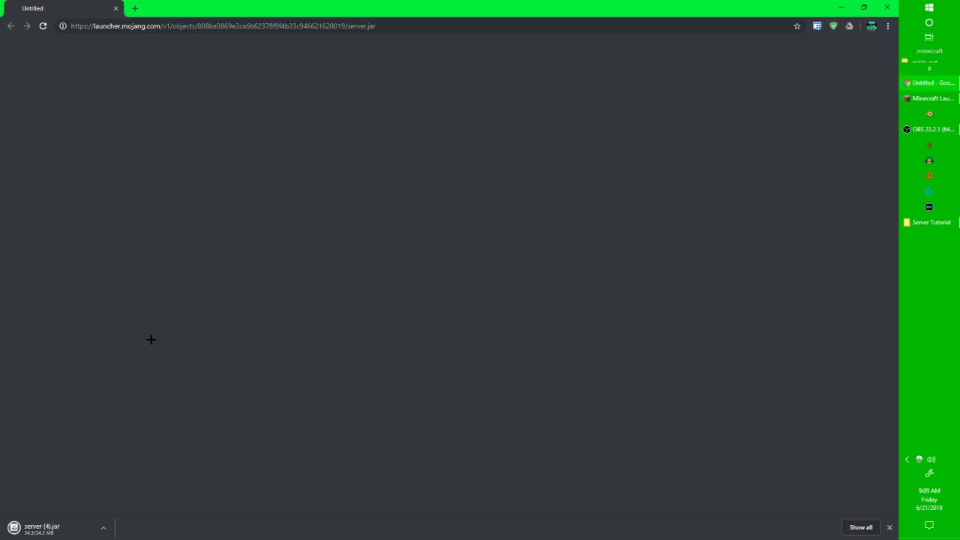
key(ctrl+f)
click(794, 44)
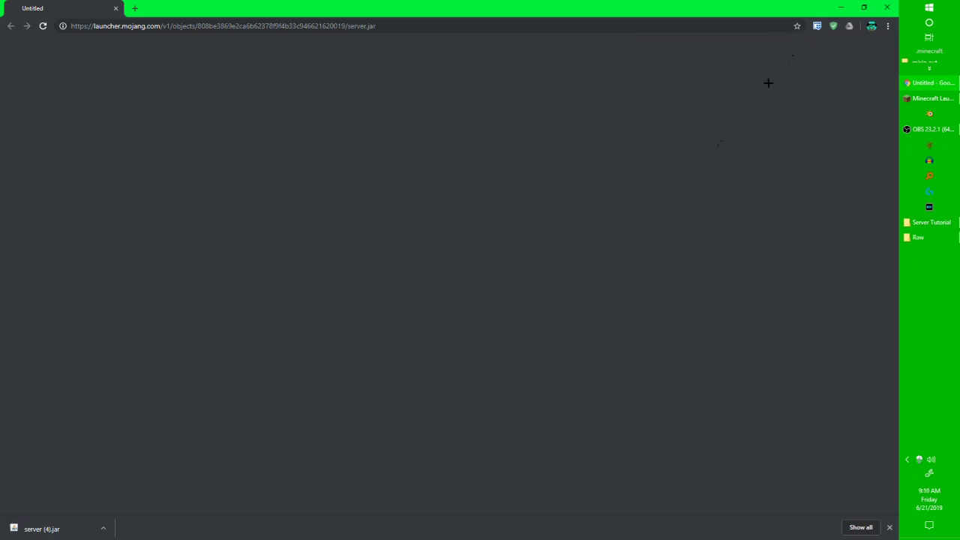
Step: Copy the downloaded server (4).jar from the Downloads folder into the Server Tutorial folder
click(103, 528)
click(116, 494)
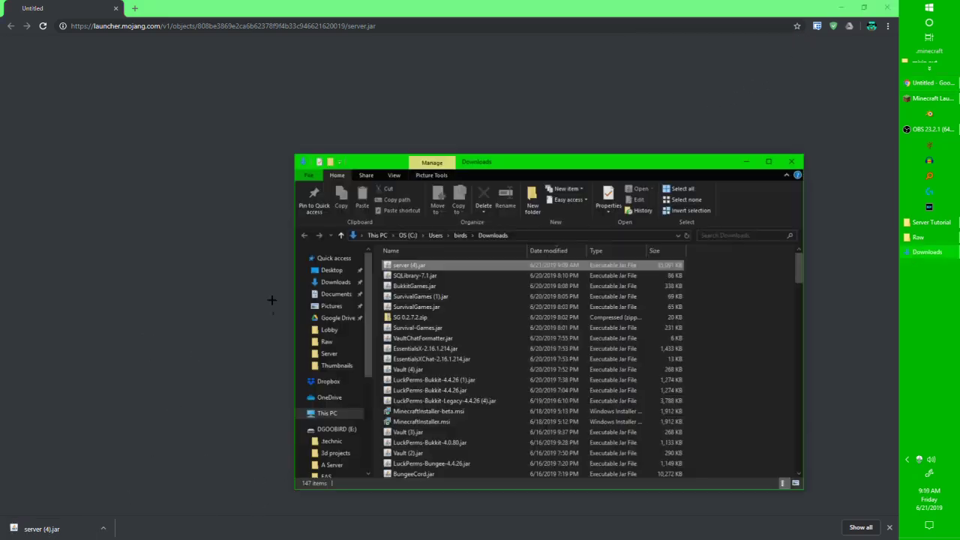
right_click(452, 265)
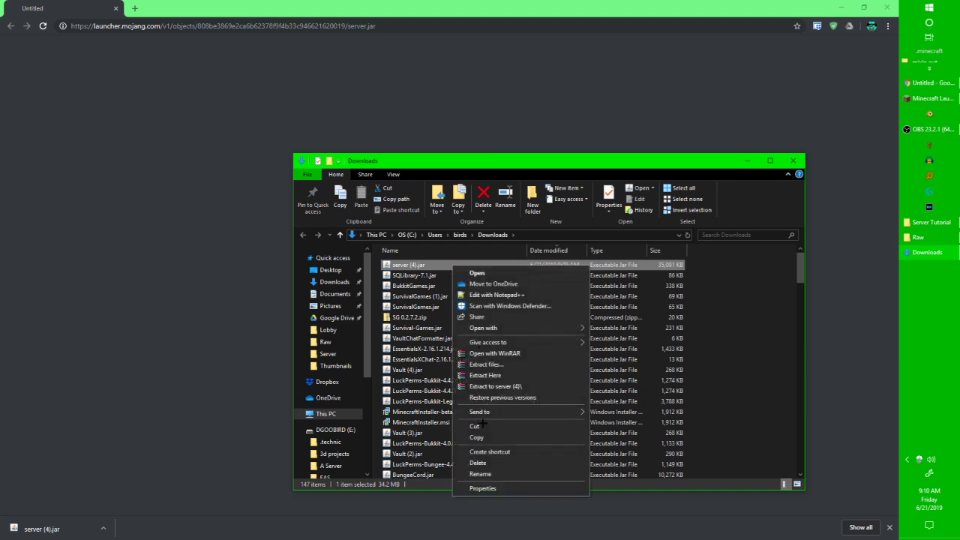
click(480, 436)
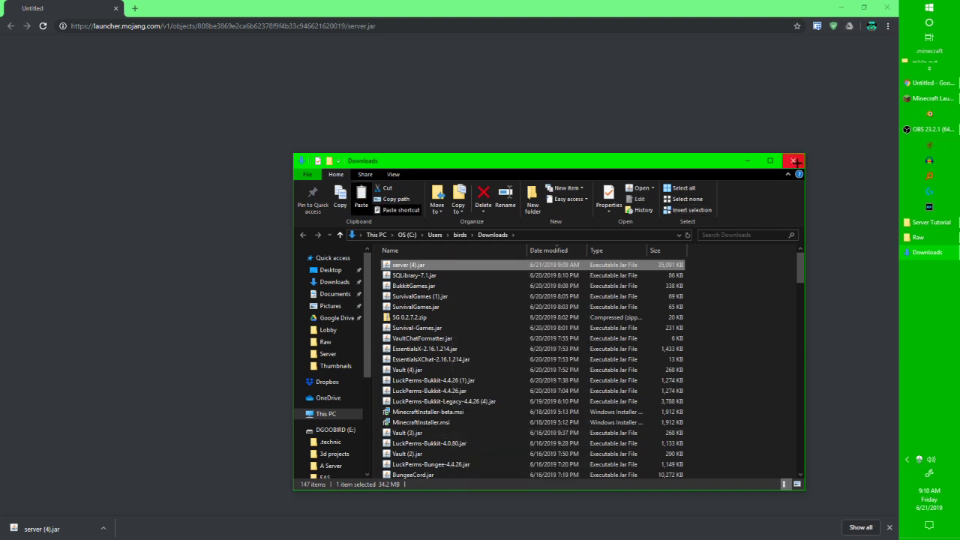
click(793, 161)
click(841, 7)
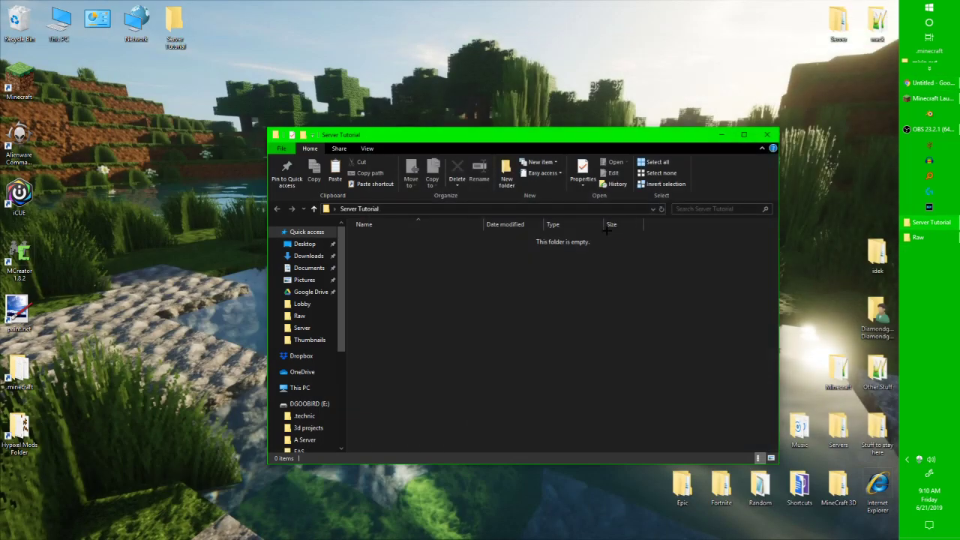
right_click(514, 310)
click(539, 380)
click(440, 381)
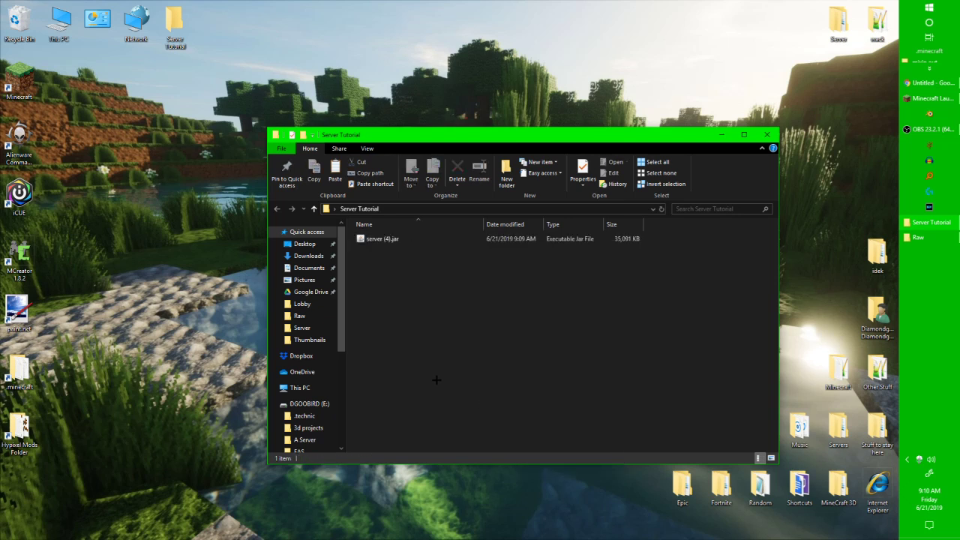
Step: Rename server (4).jar in the Server Tutorial folder to server.jar
right_click(405, 240)
click(431, 444)
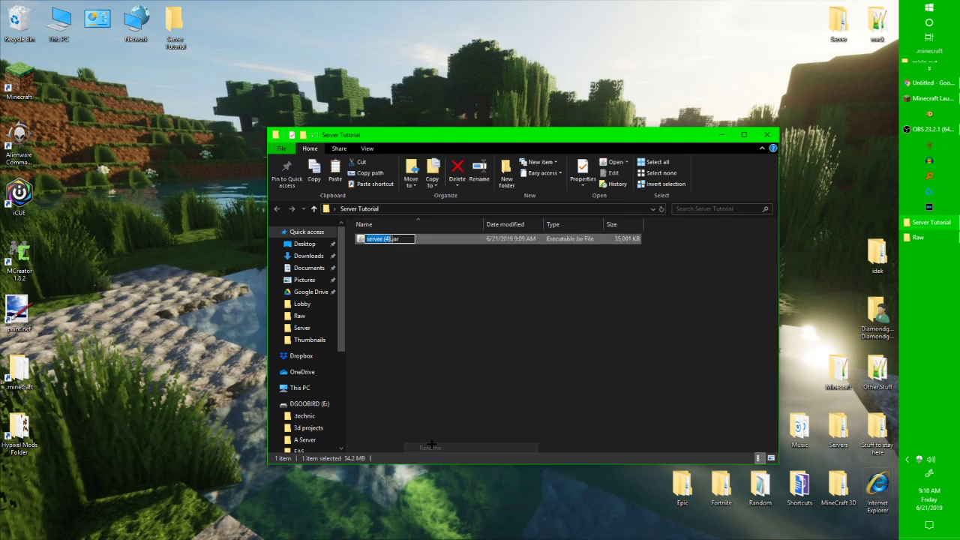
key(Right)
key(BackSpace)
key(BackSpace)
key(BackSpace)
key(BackSpace)
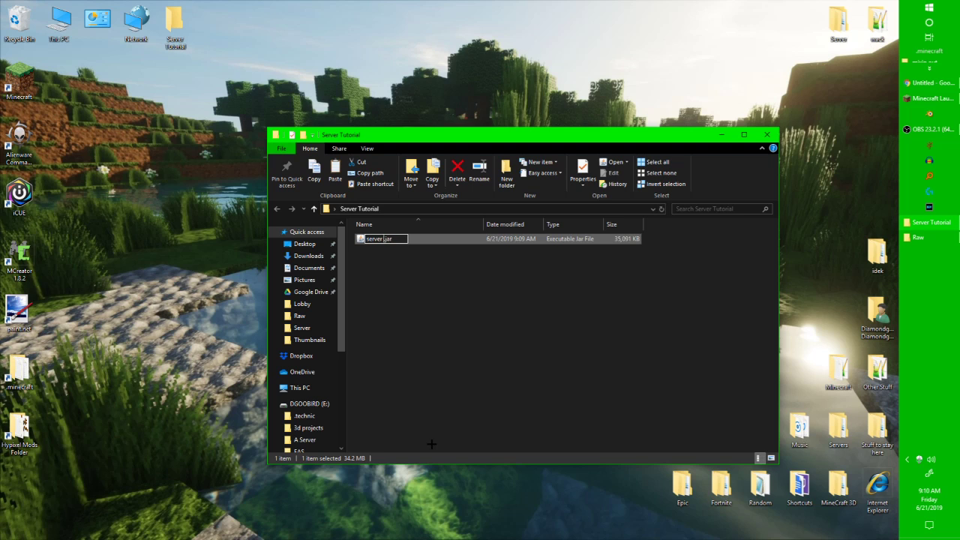
key(Return)
Step: Create a new text document in the Server Tutorial folder and name it run.bat, accepting the extension change
click(400, 330)
right_click(406, 318)
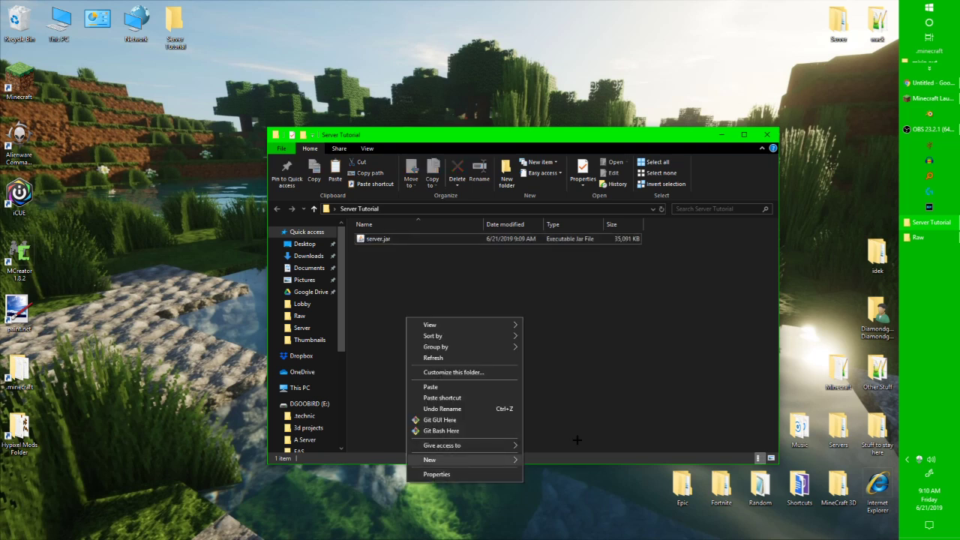
mouse_move(577, 445)
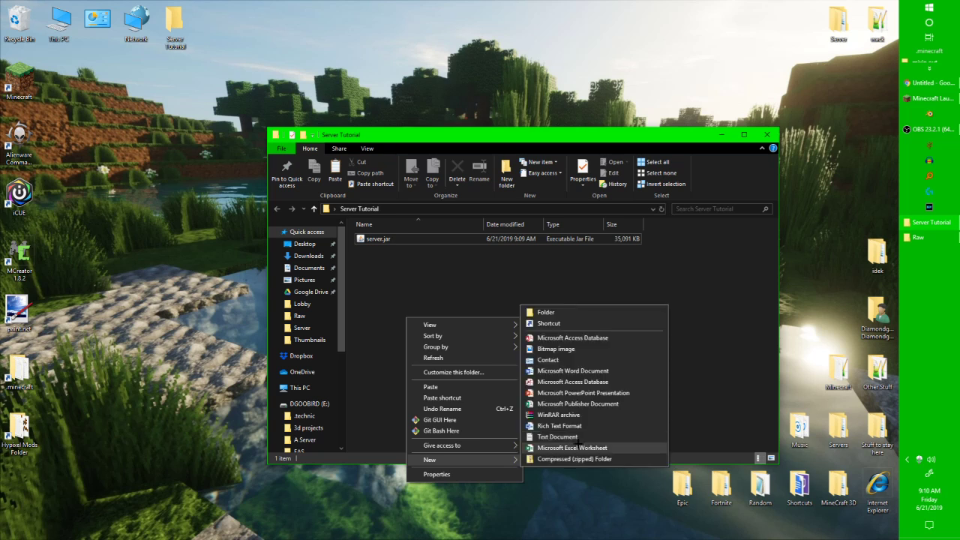
click(570, 437)
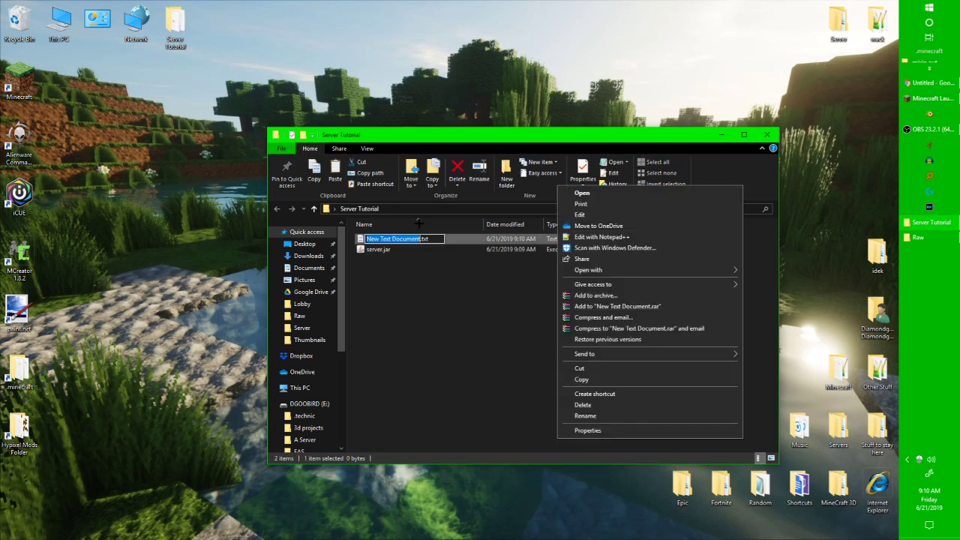
key(Escape)
text(run)
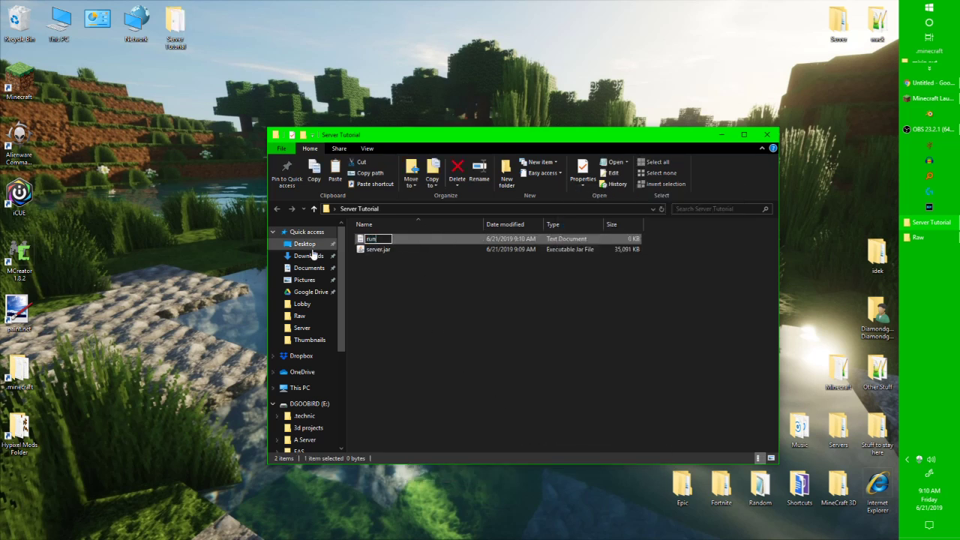
text(.bat)
key(Return)
key(Return)
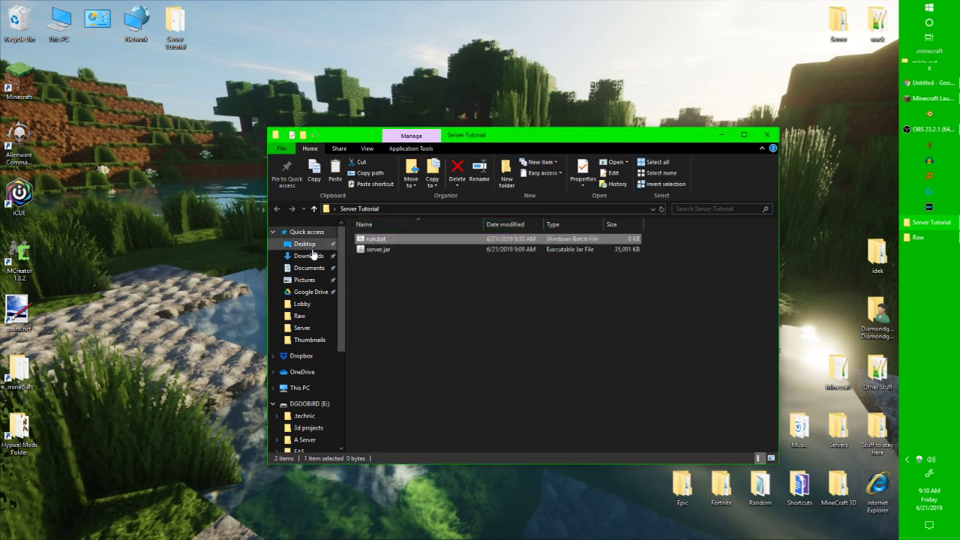
Step: Hide the file name extensions in the Server Tutorial folder and show them again
click(366, 148)
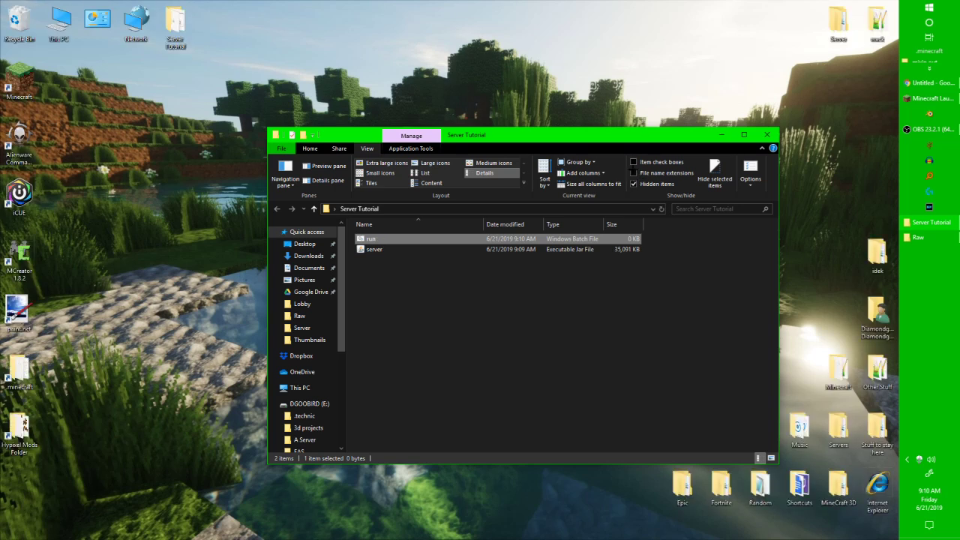
right_click(383, 238)
click(613, 286)
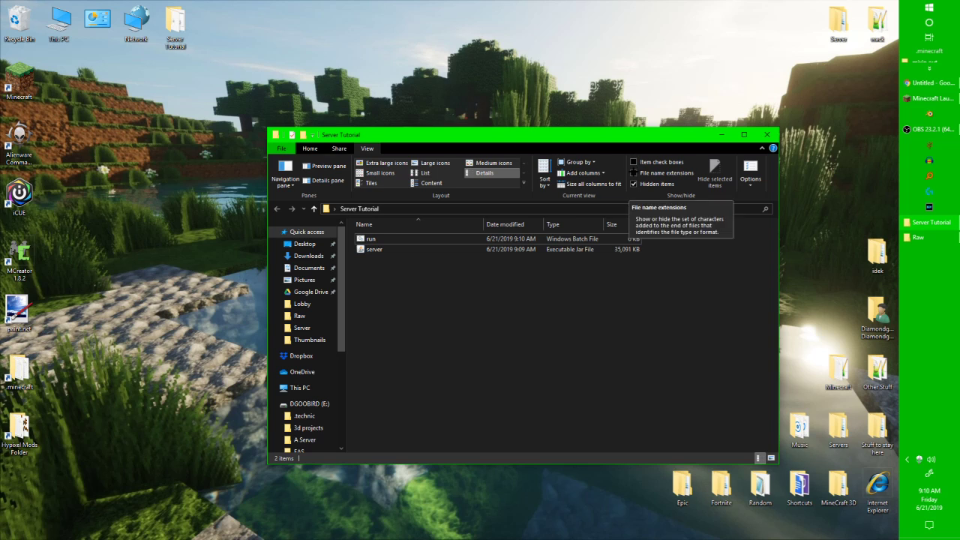
click(644, 172)
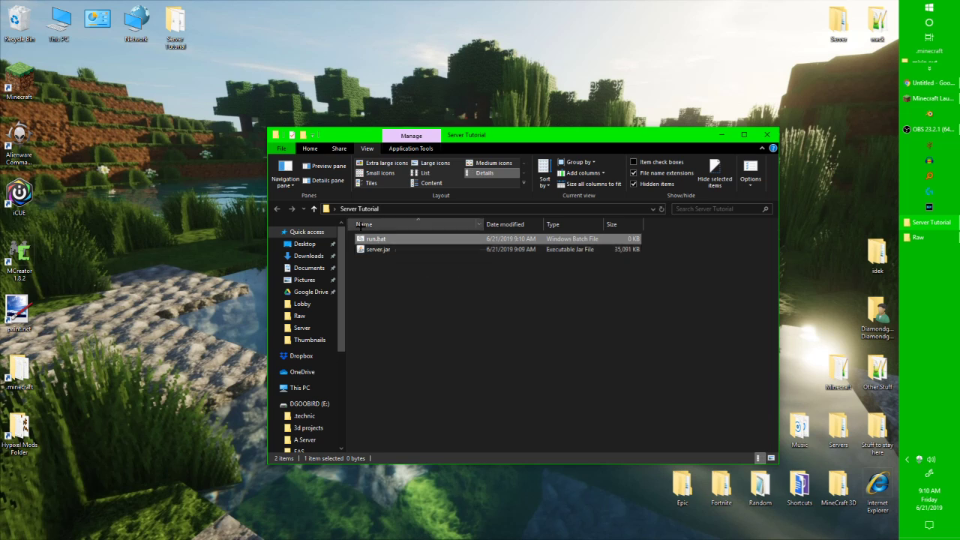
click(310, 147)
click(388, 303)
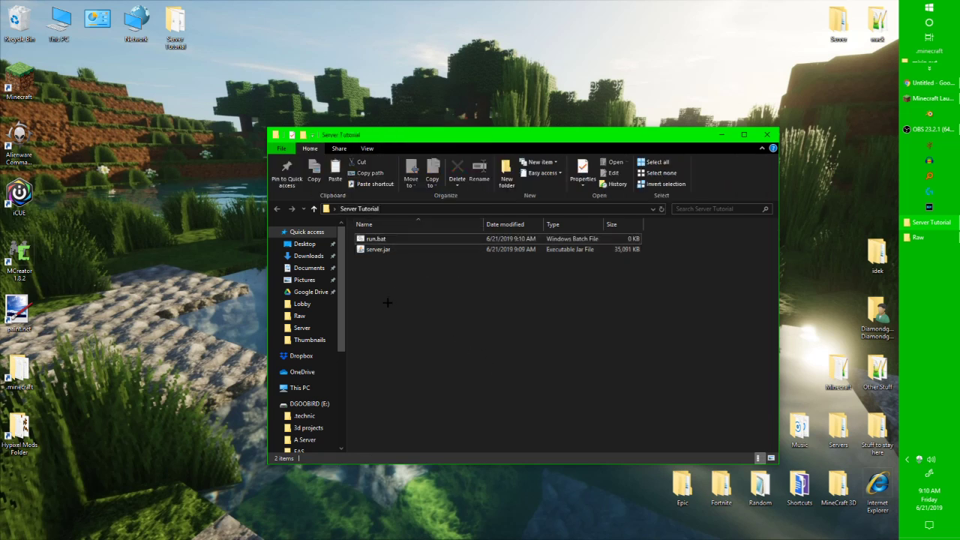
Step: Edit run.bat to contain "java -Xmx1G -Xms1G -jar server.jar", save and close it, and run it
click(375, 238)
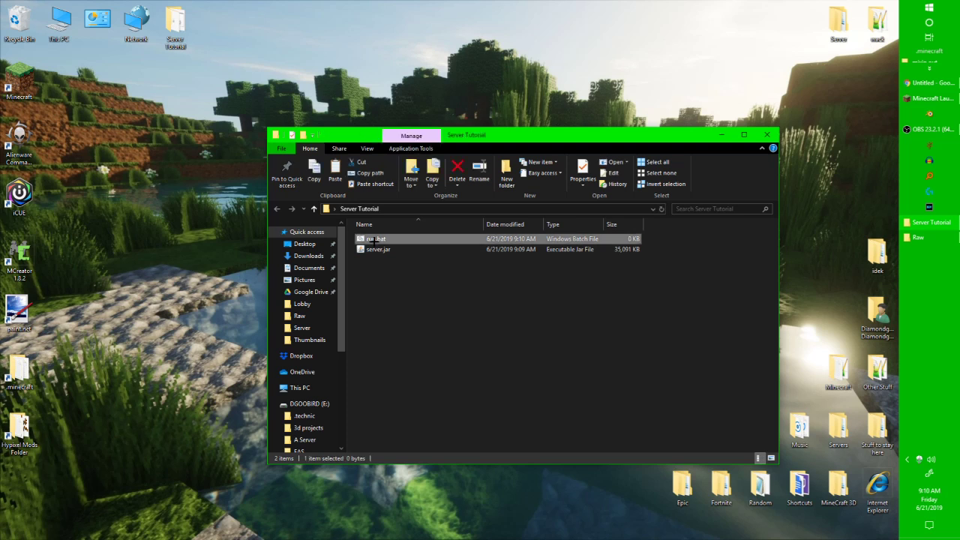
right_click(374, 240)
click(401, 260)
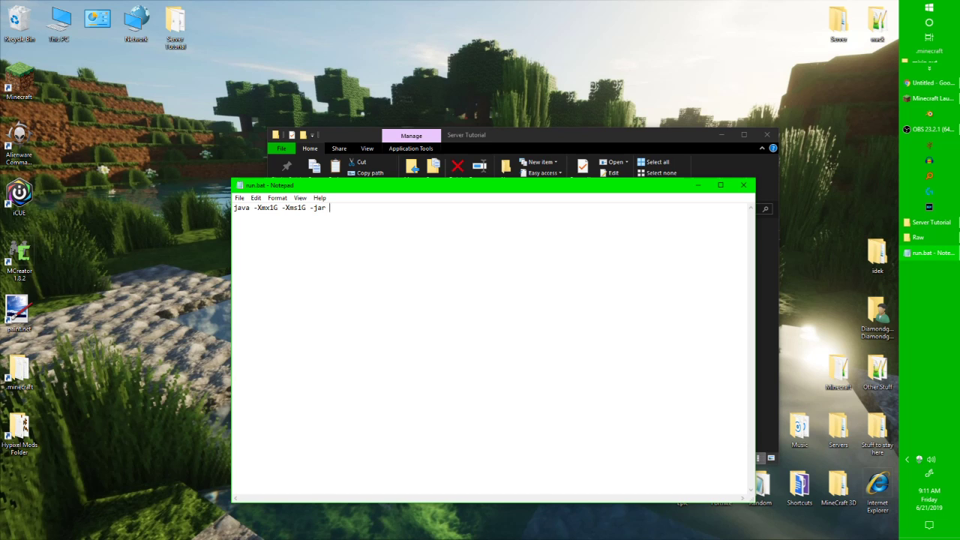
drag(456, 185, 452, 315)
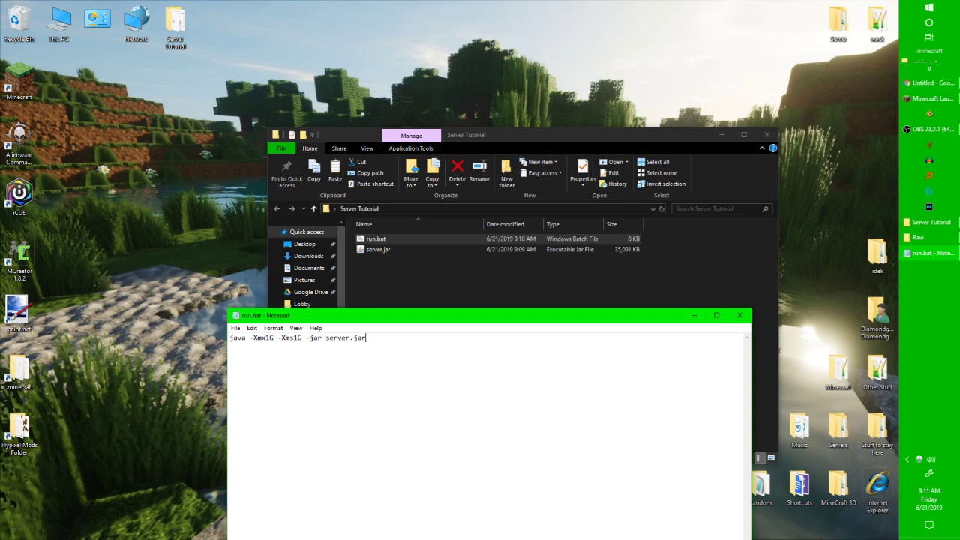
click(739, 314)
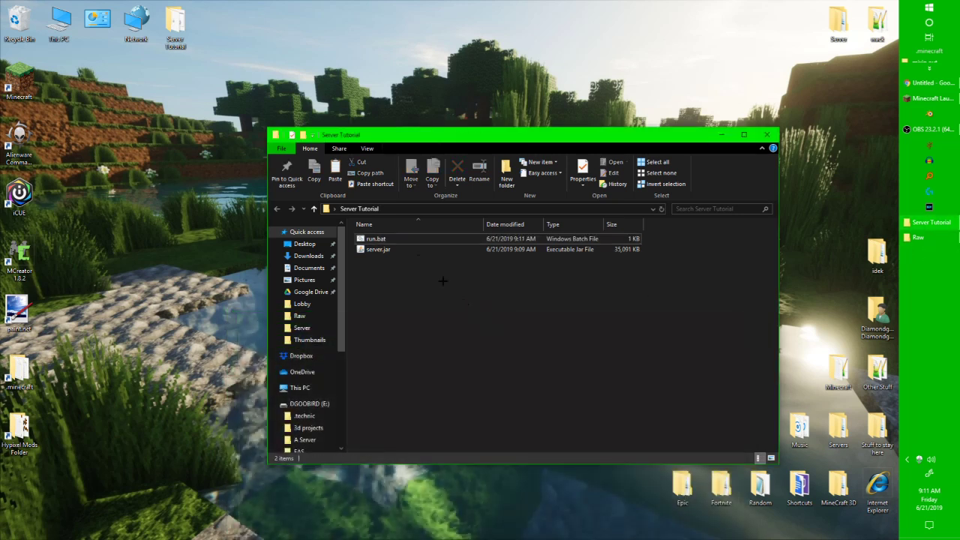
double_click(408, 238)
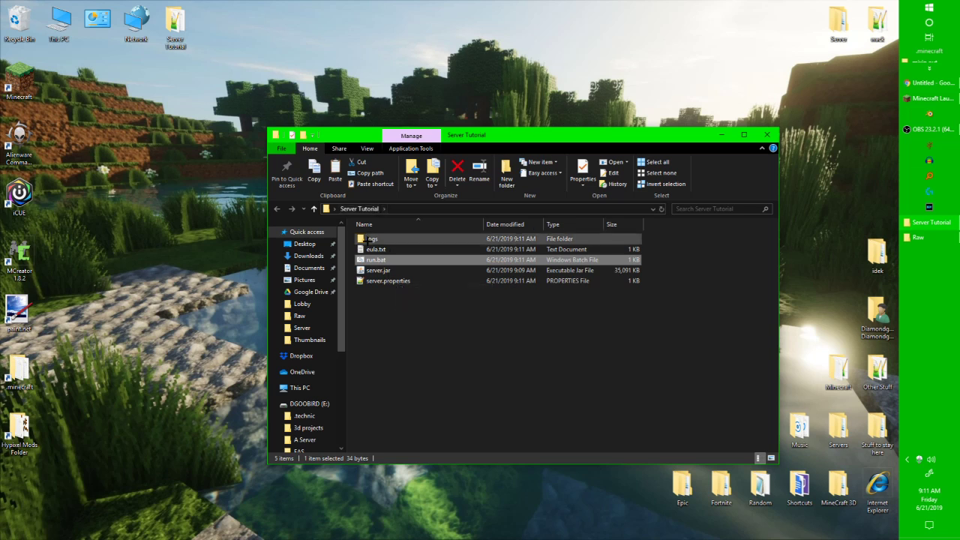
Step: Change the agreement line in eula.txt to eula=true, then save and close the file
double_click(390, 248)
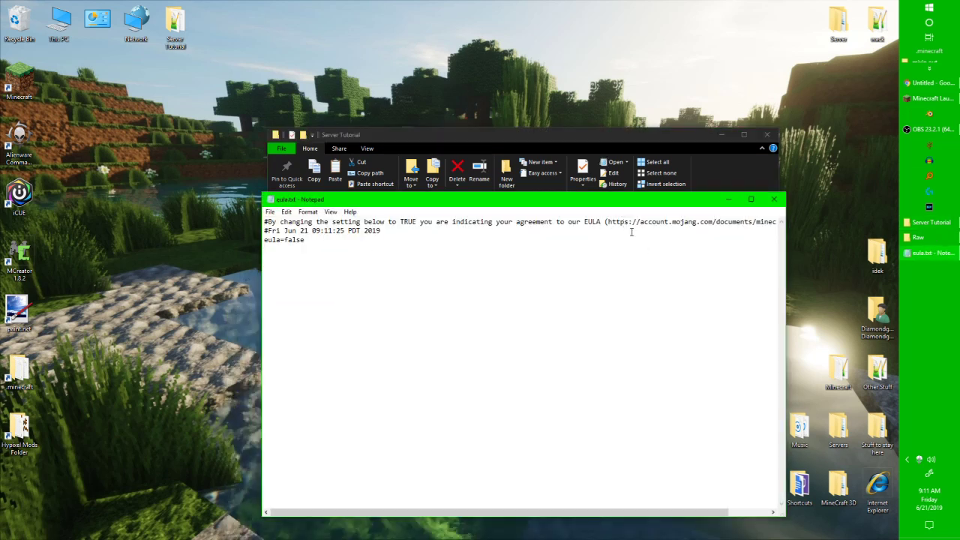
click(750, 199)
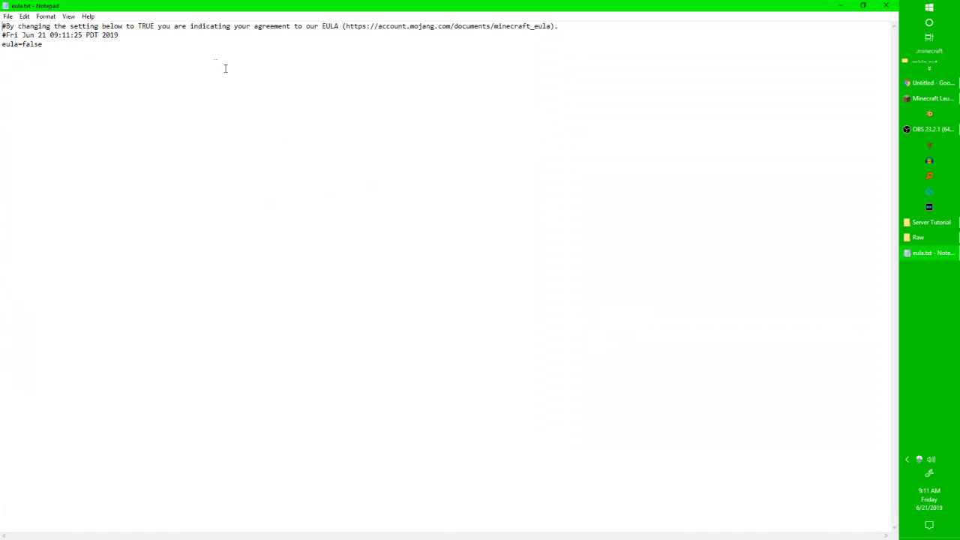
drag(42, 45, 22, 42)
text(tru)
click(885, 5)
Step: Start the server with run.bat, enlarge the Minecraft server window and minimize the command window
double_click(375, 259)
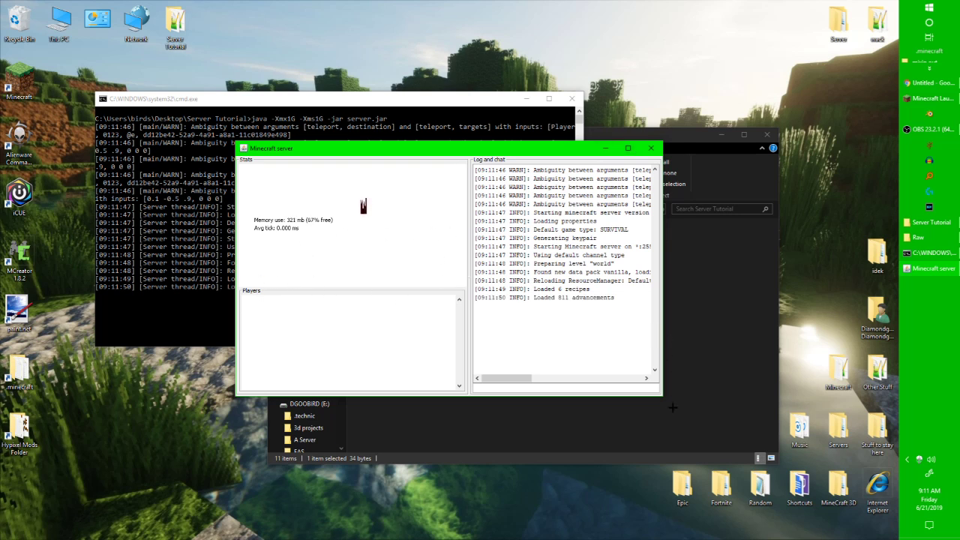
drag(662, 395, 790, 436)
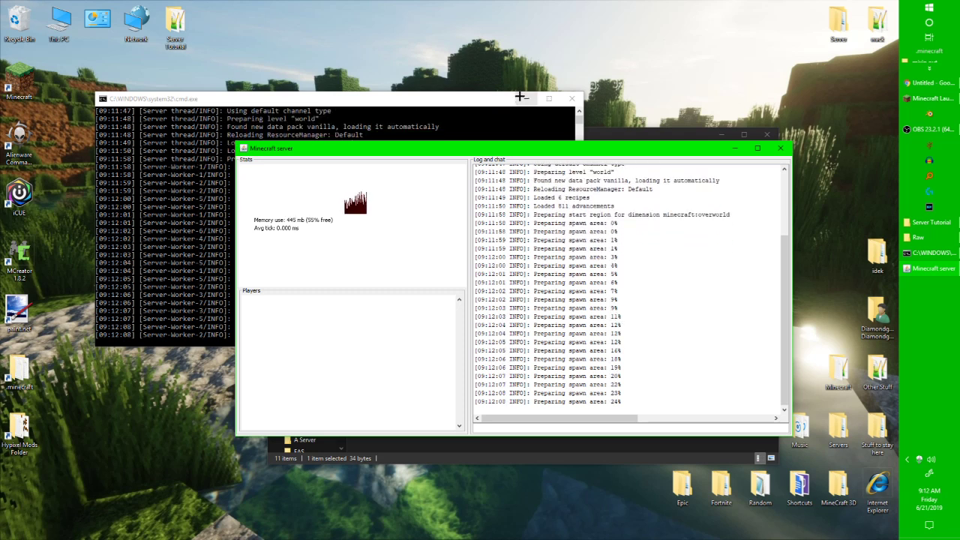
click(524, 99)
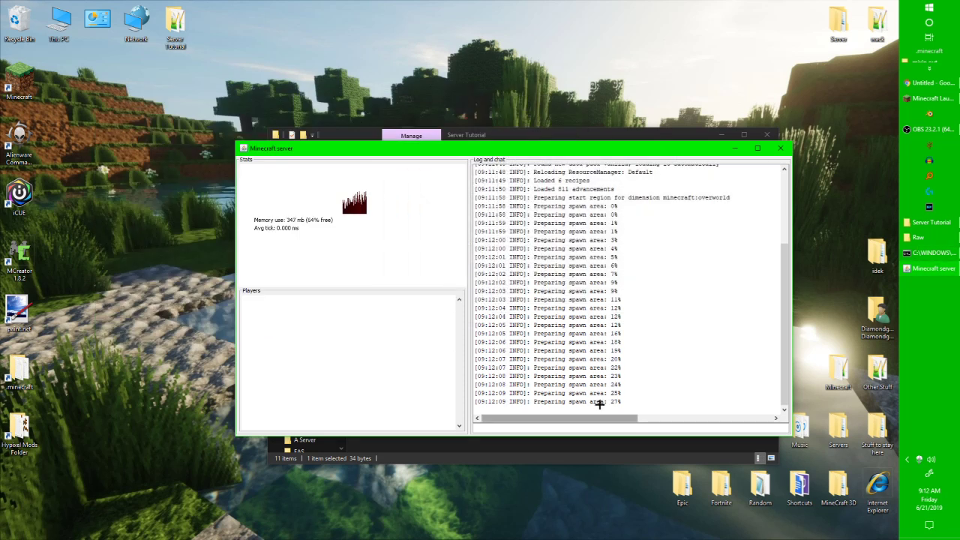
drag(604, 407, 600, 390)
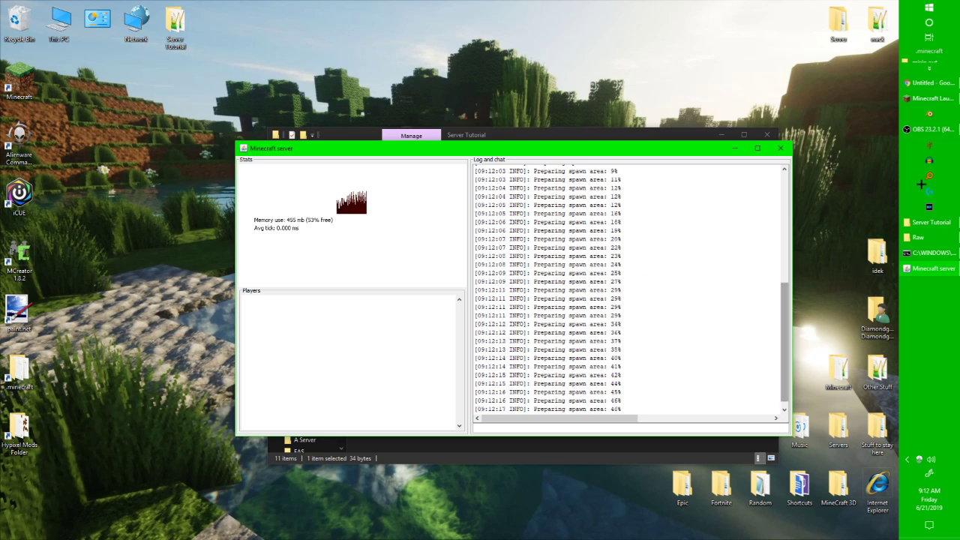
Step: Switch to the Minecraft Launcher, save the Latest release installation and start Latest release (1.14.2)
key(alt+Tab)
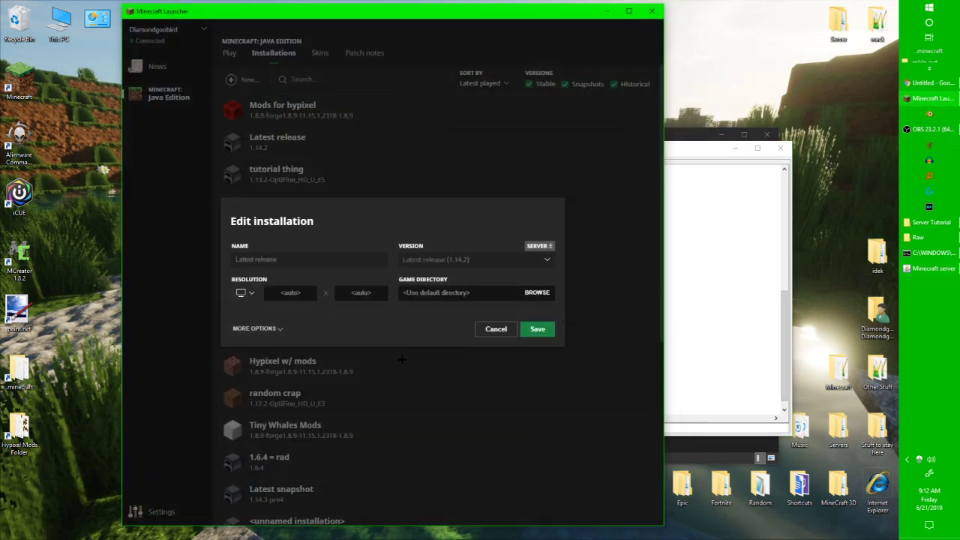
click(536, 332)
click(231, 59)
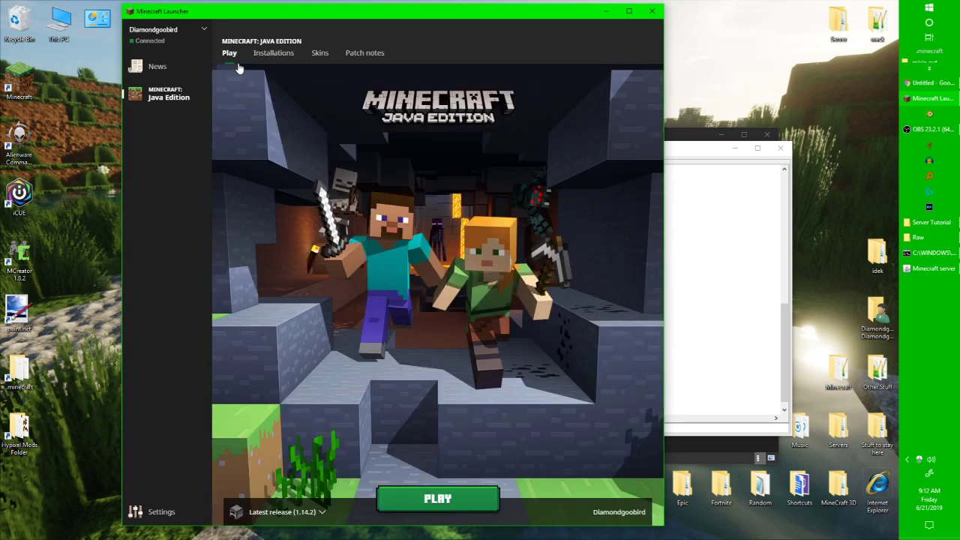
click(424, 508)
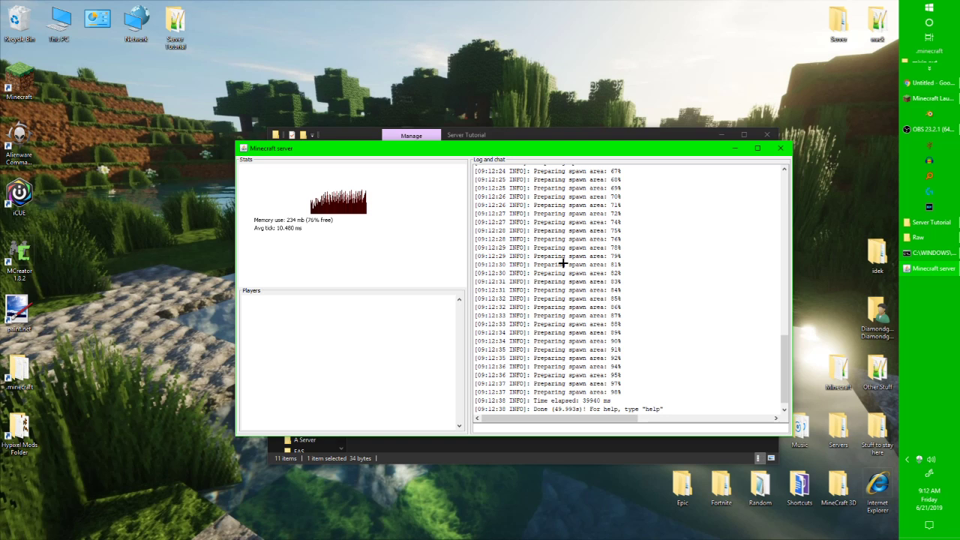
Step: Make the player a server operator by running the op command with the player's username in the server console
text(op)
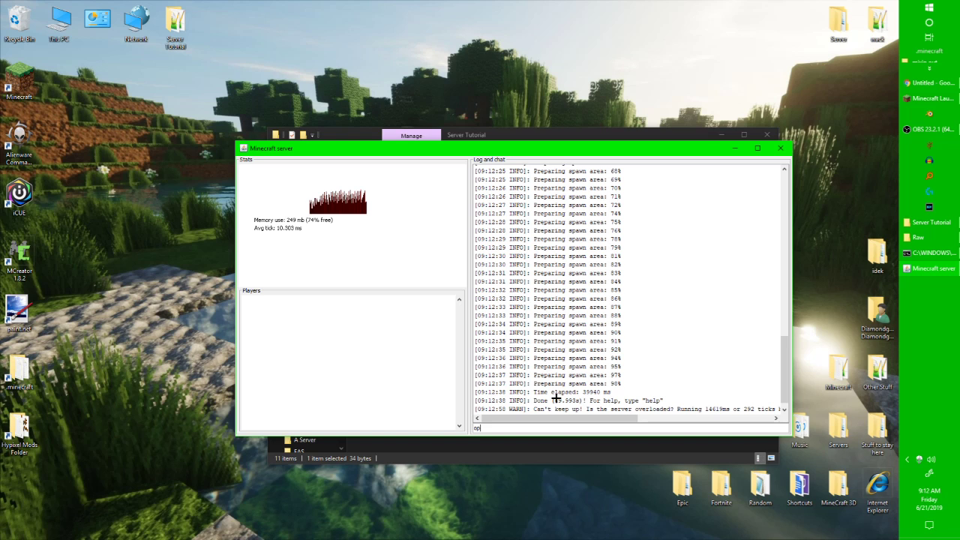
text(Diamondbird)
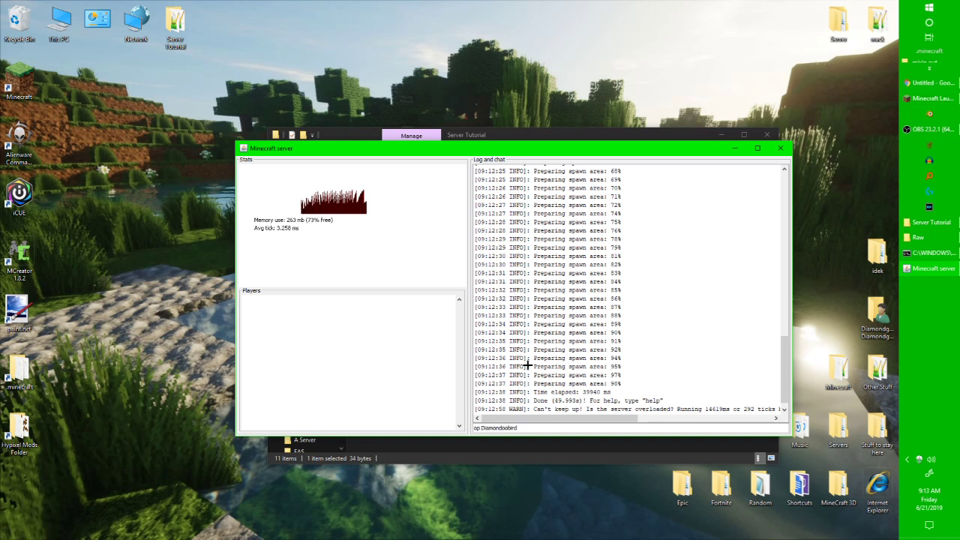
key(Return)
text(op Diam)
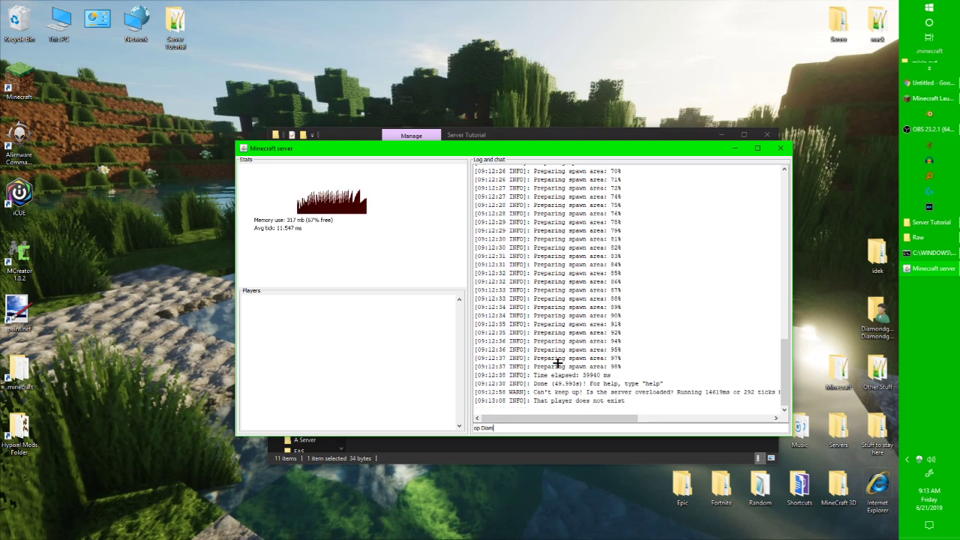
text(ondgoobird)
key(Return)
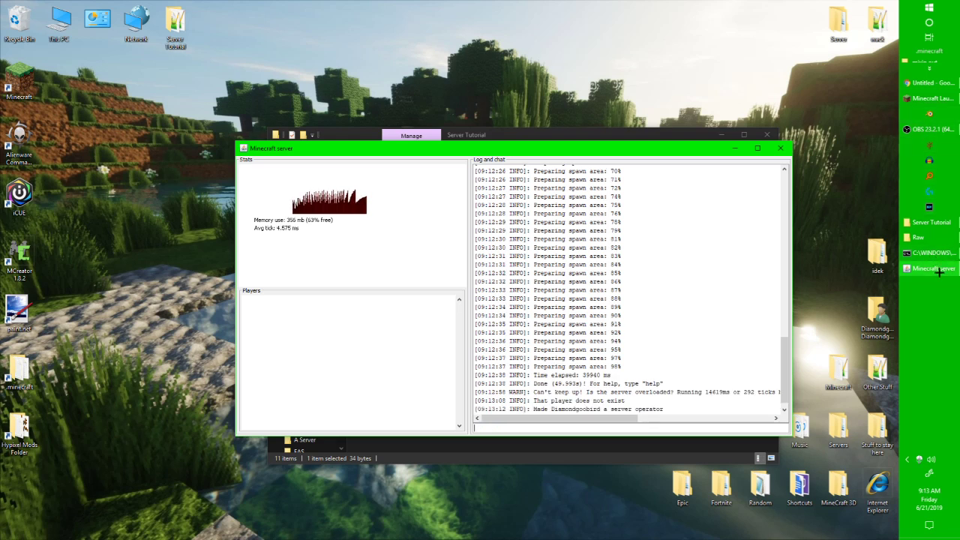
Step: Open Minecraft through a system search, minimize the launcher and move the Minecraft 1.14.2 window clear of the server log
click(930, 98)
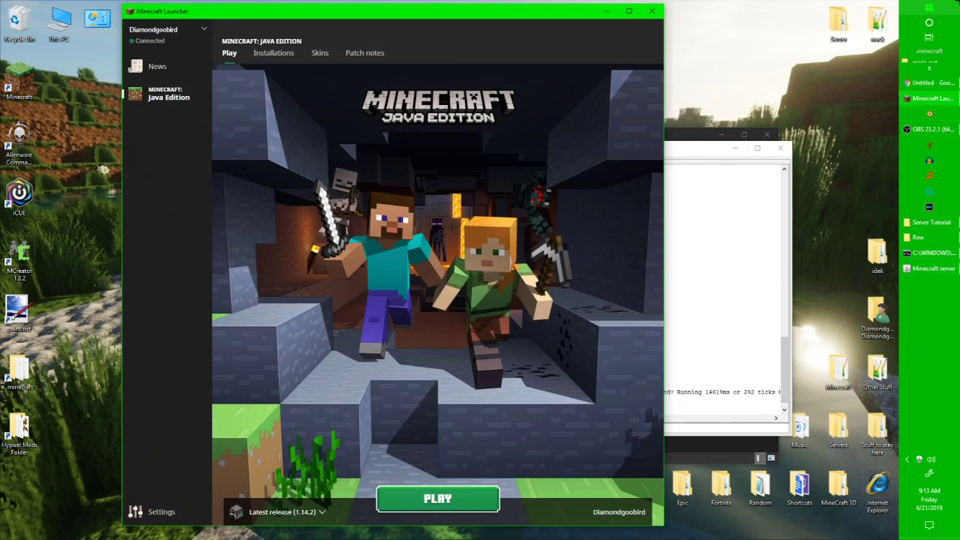
click(928, 8)
text(minecraft)
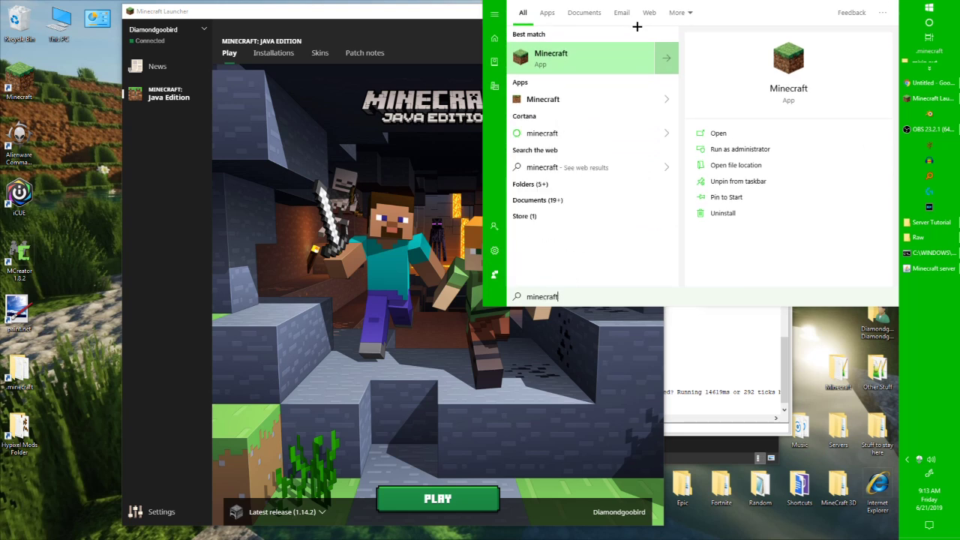
key(Return)
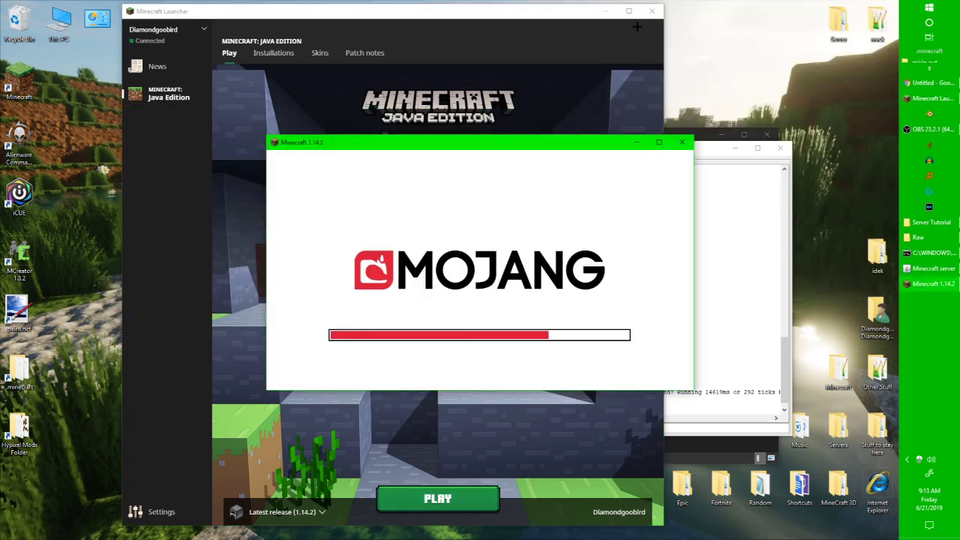
click(606, 11)
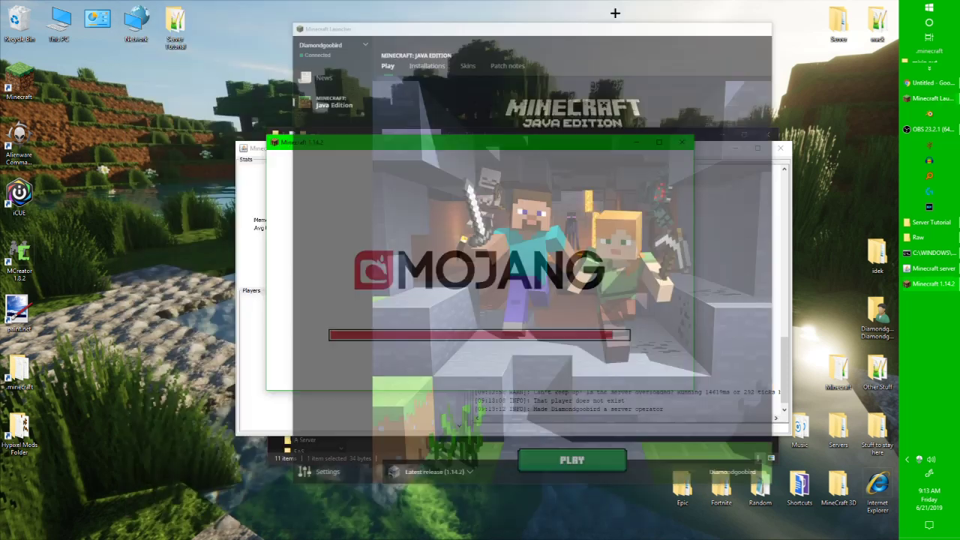
drag(435, 138, 421, 22)
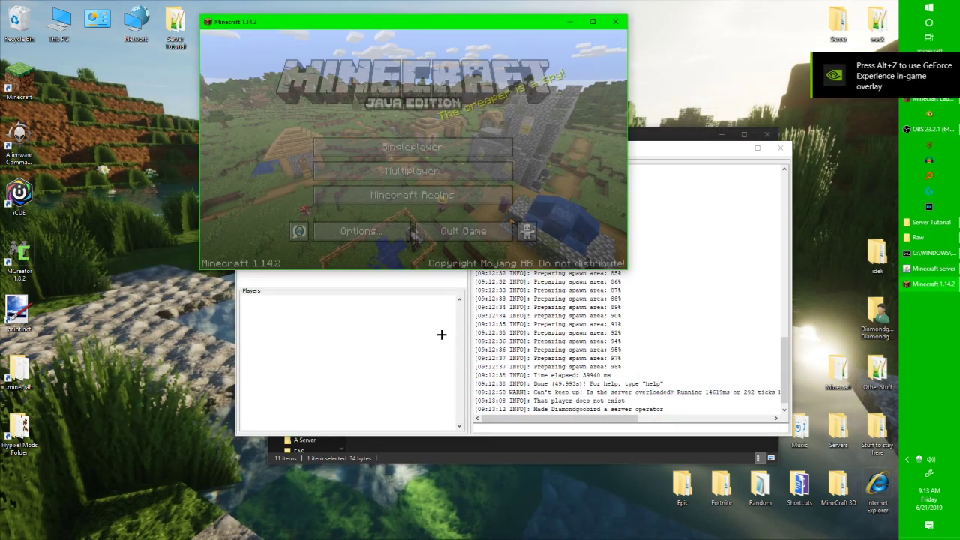
Step: Join the multiplayer server at the address localhost through Direct Connect
click(412, 171)
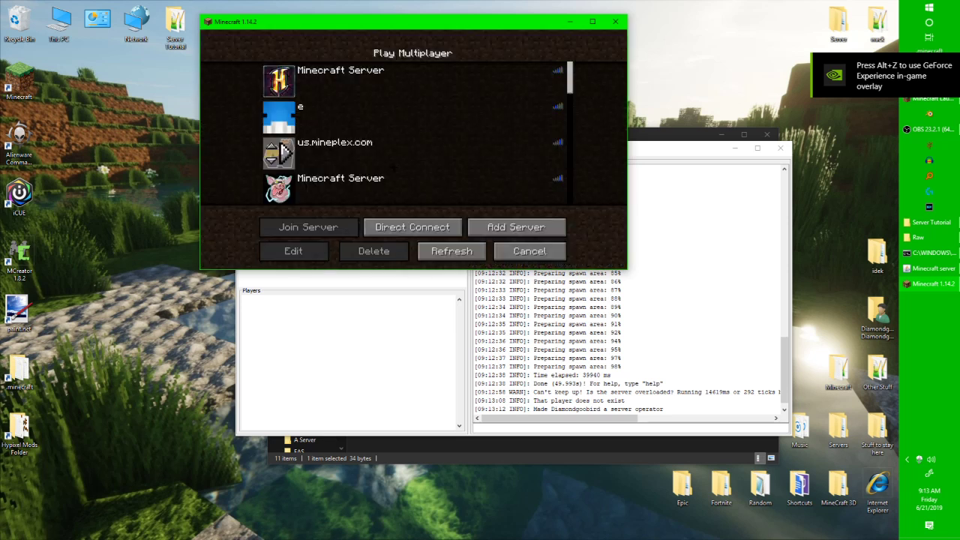
click(441, 233)
text(localg)
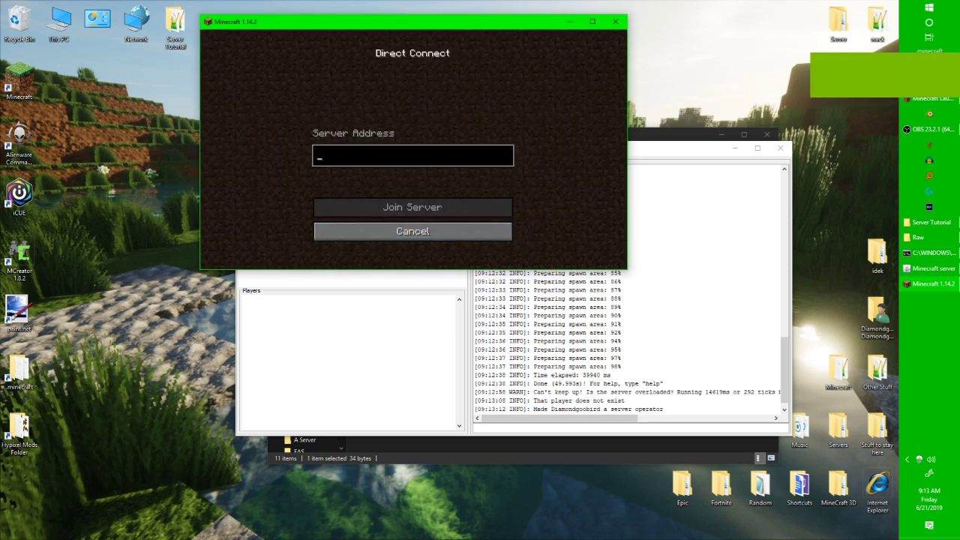
text(os)
key(BackSpace)
key(BackSpace)
key(BackSpace)
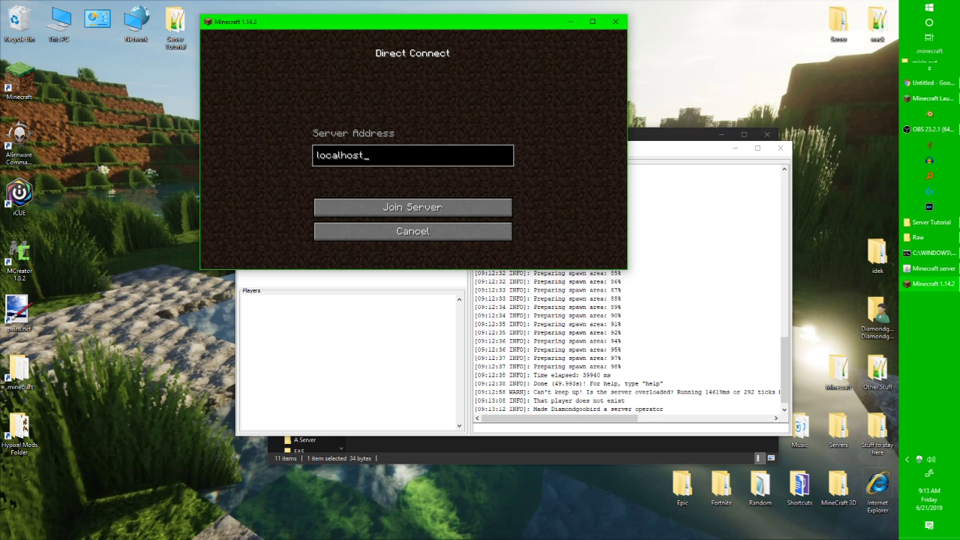
click(455, 207)
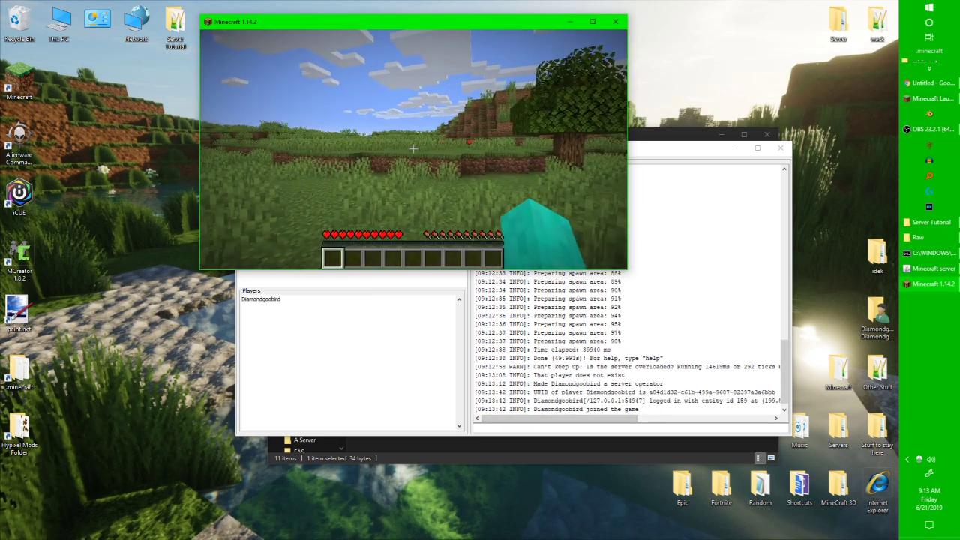
Step: View the online player list, walk around the spawn area, and open and close the inventory
mouse_move(414, 148)
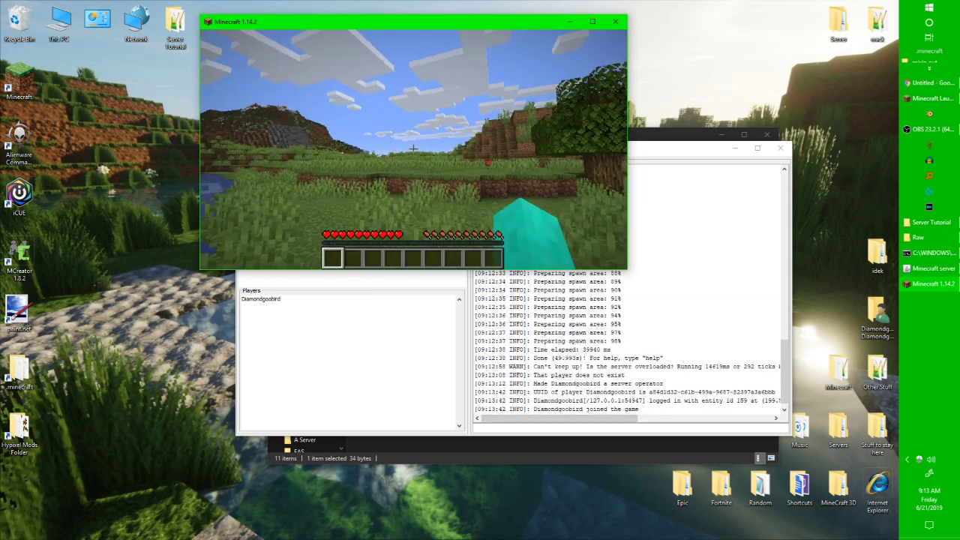
key(Tab)
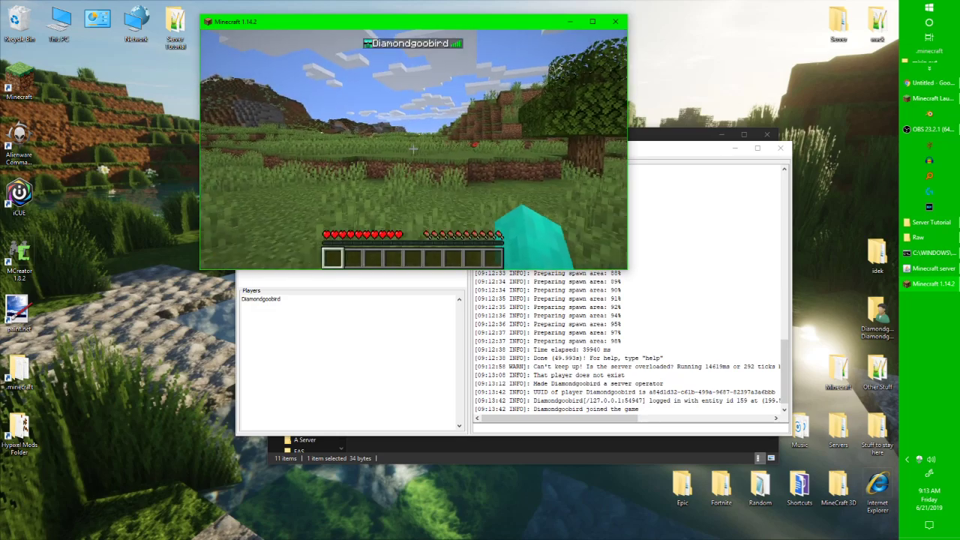
key(w)
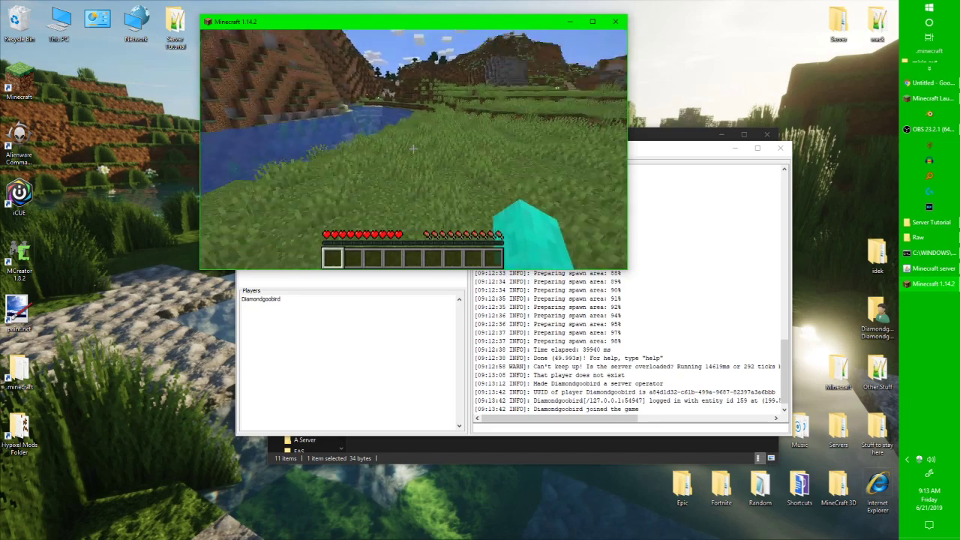
key(e)
key(e)
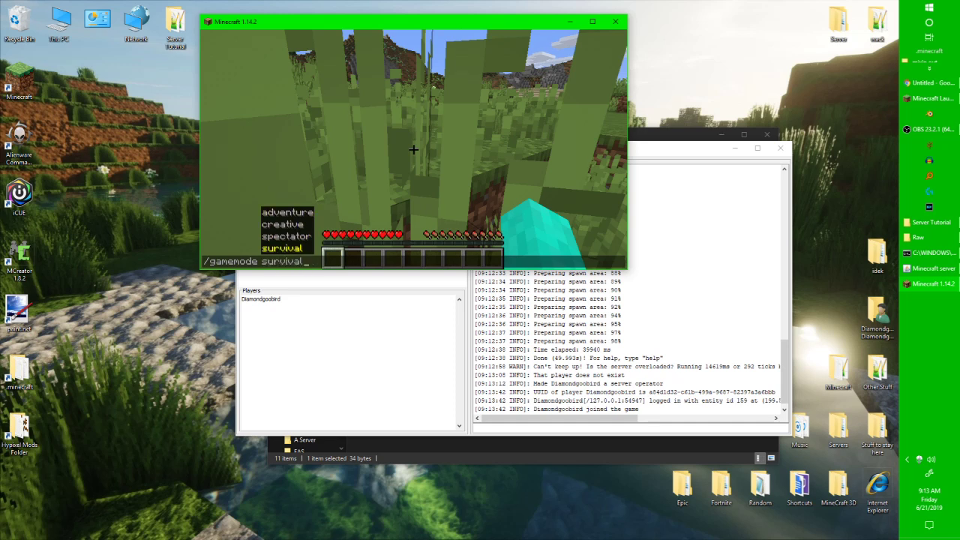
Step: Switch the player's game mode with /gamemode creative and move around the server world
key(Tab)
key(Tab)
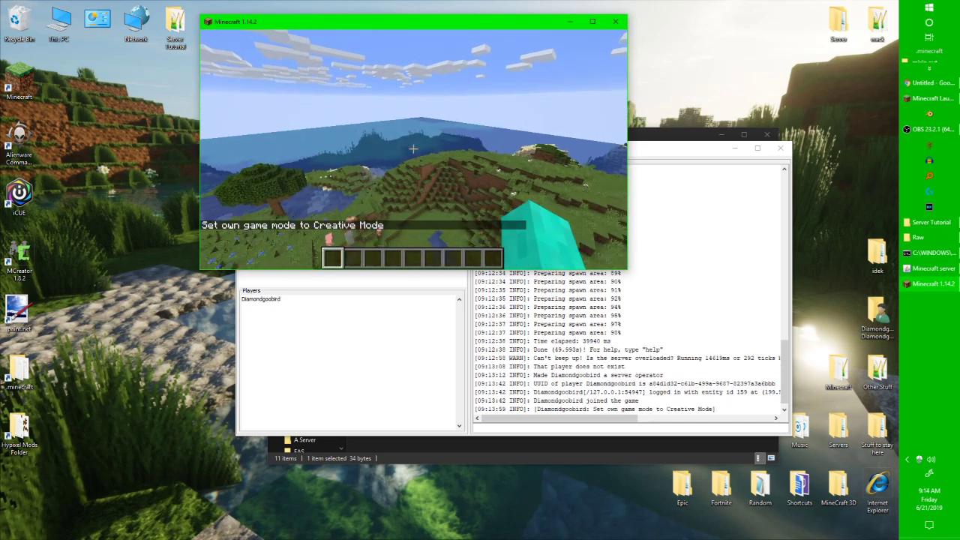
key(w)
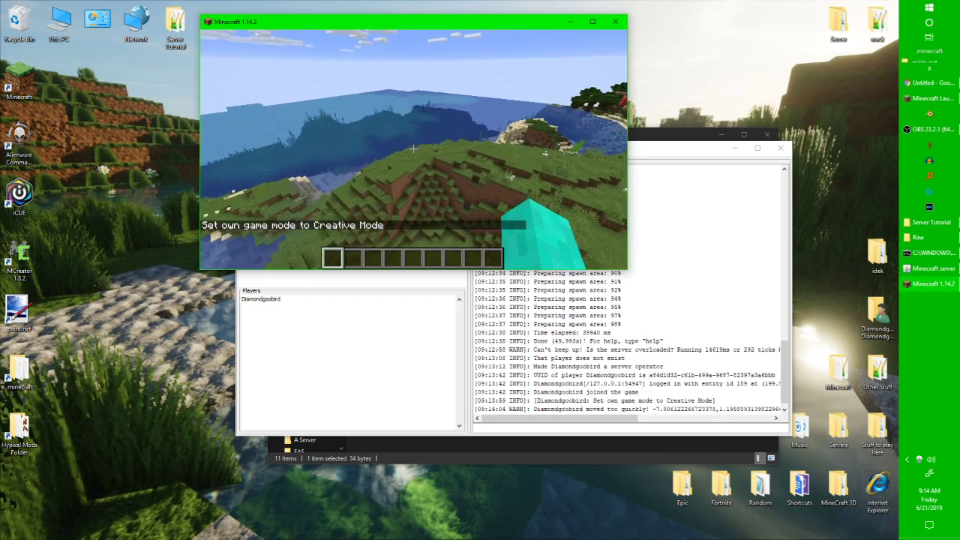
key(w)
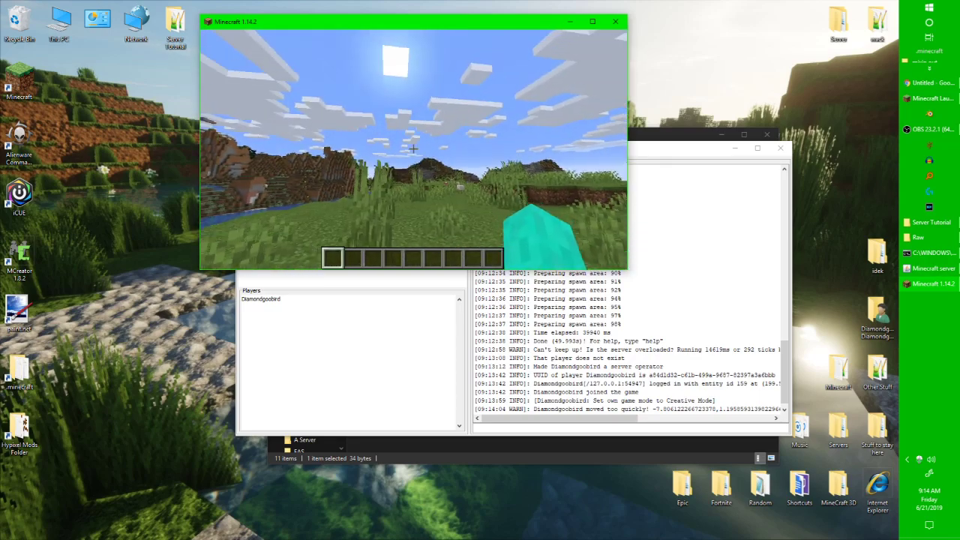
key(w)
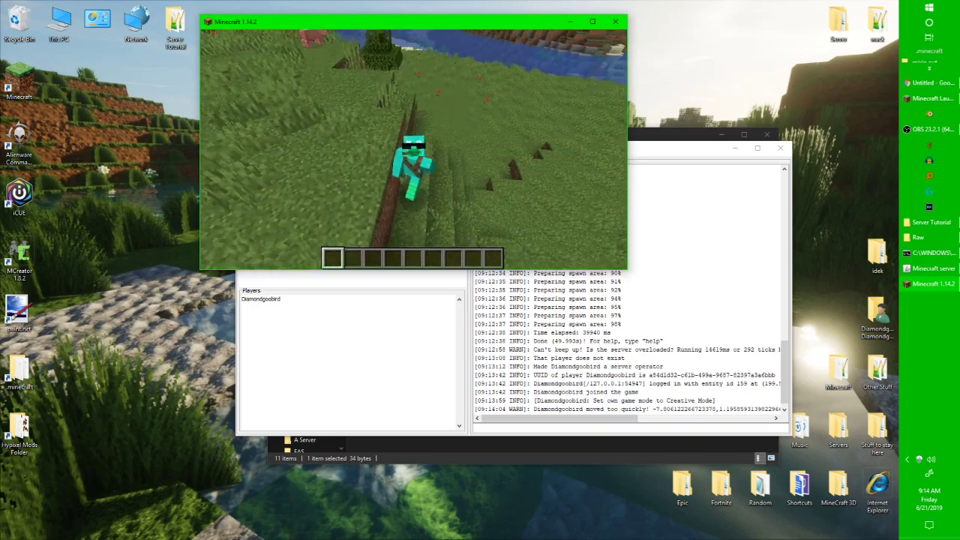
key(w)
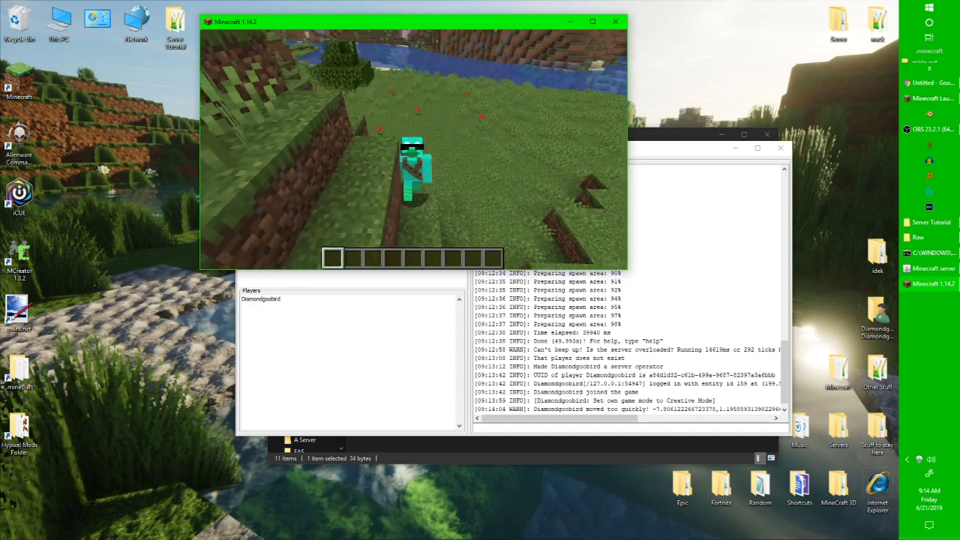